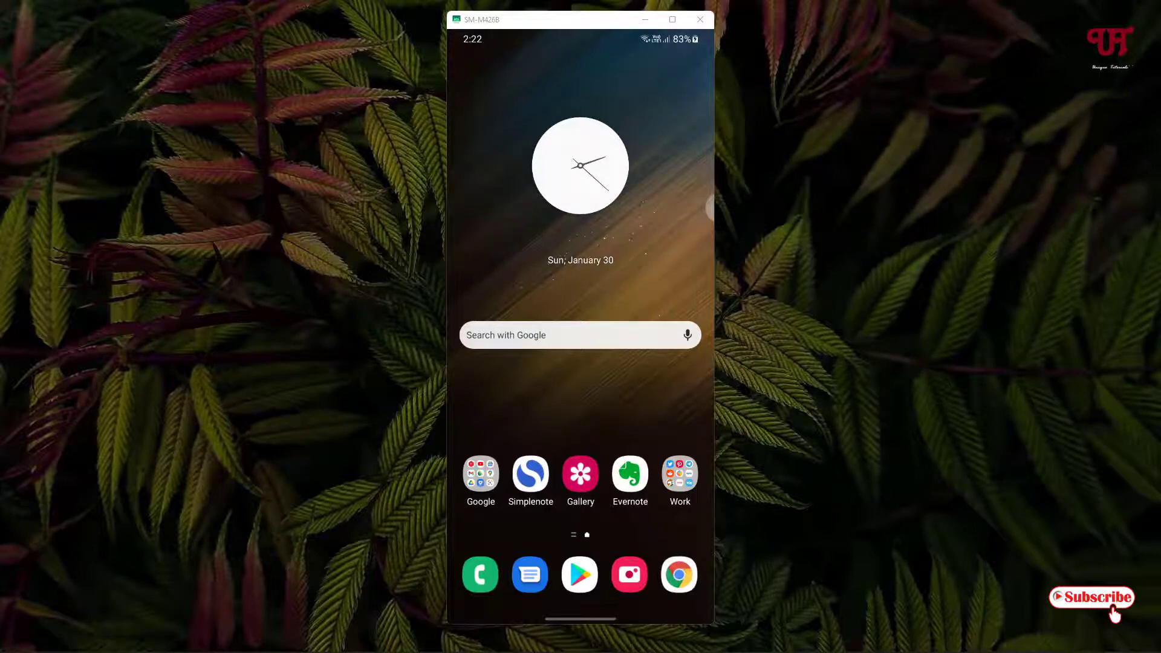
- Install NetBridge - No Root Tethering from the Google Play Store on the Android phone and open it
key(alt+n)
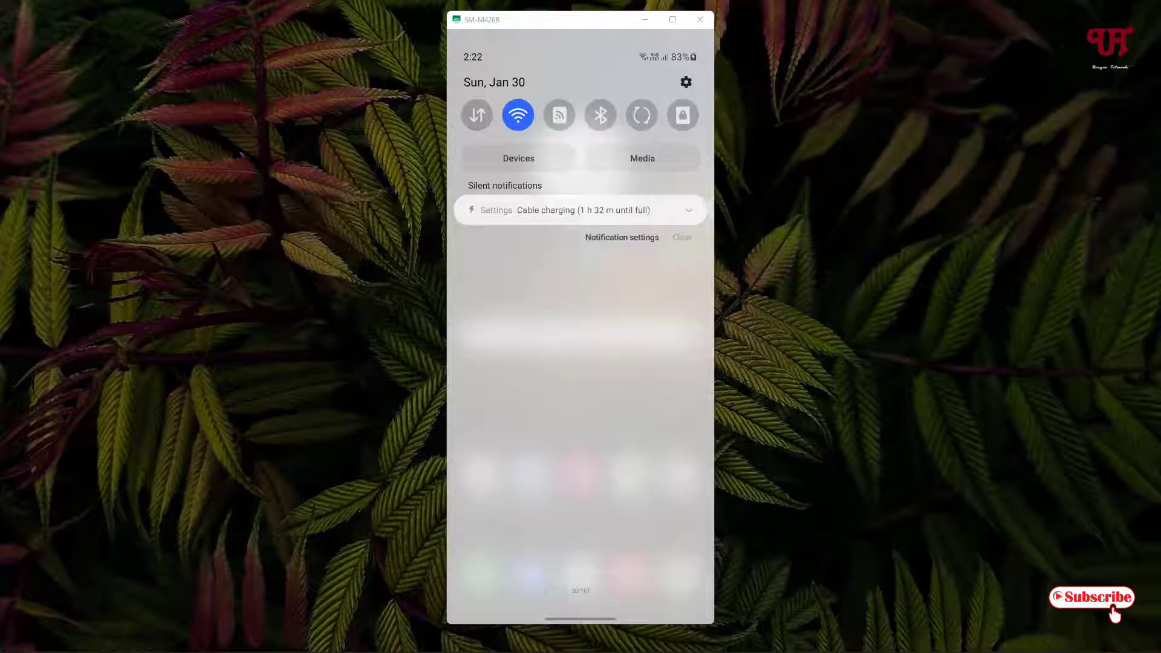
drag(601, 526, 601, 363)
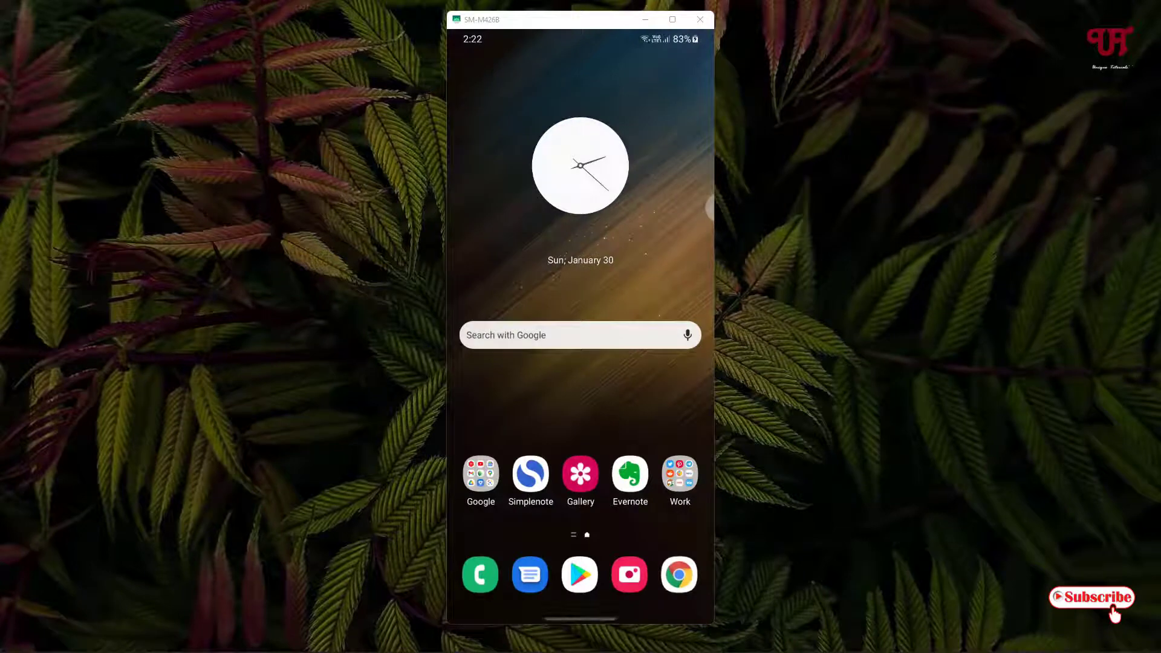
click(579, 574)
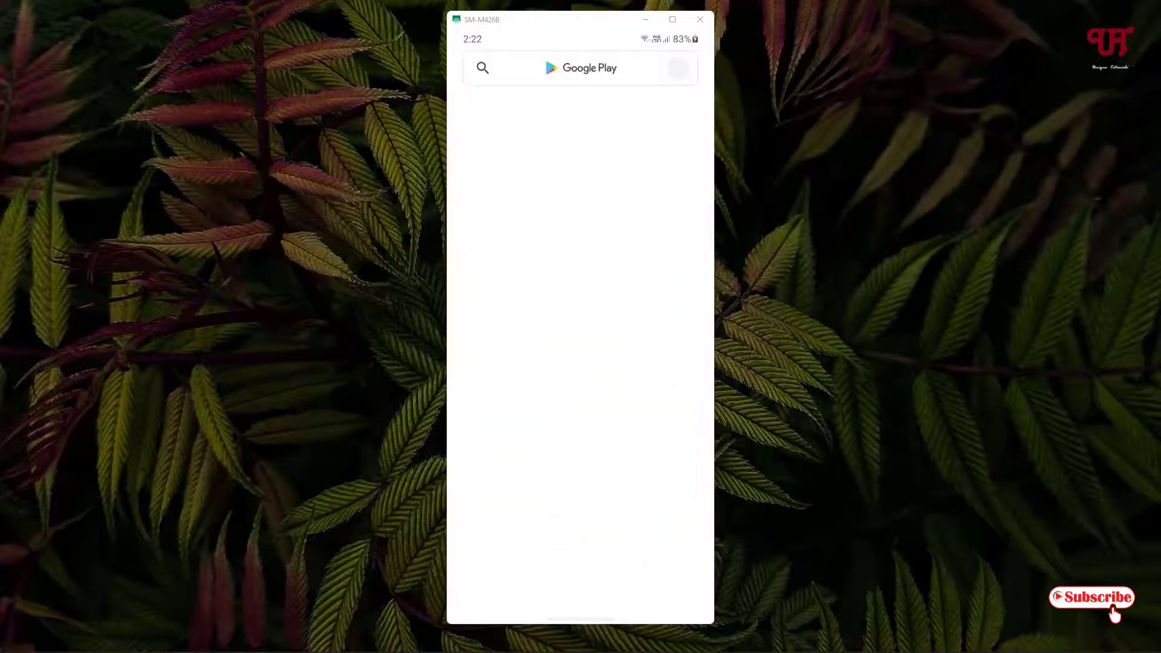
click(579, 67)
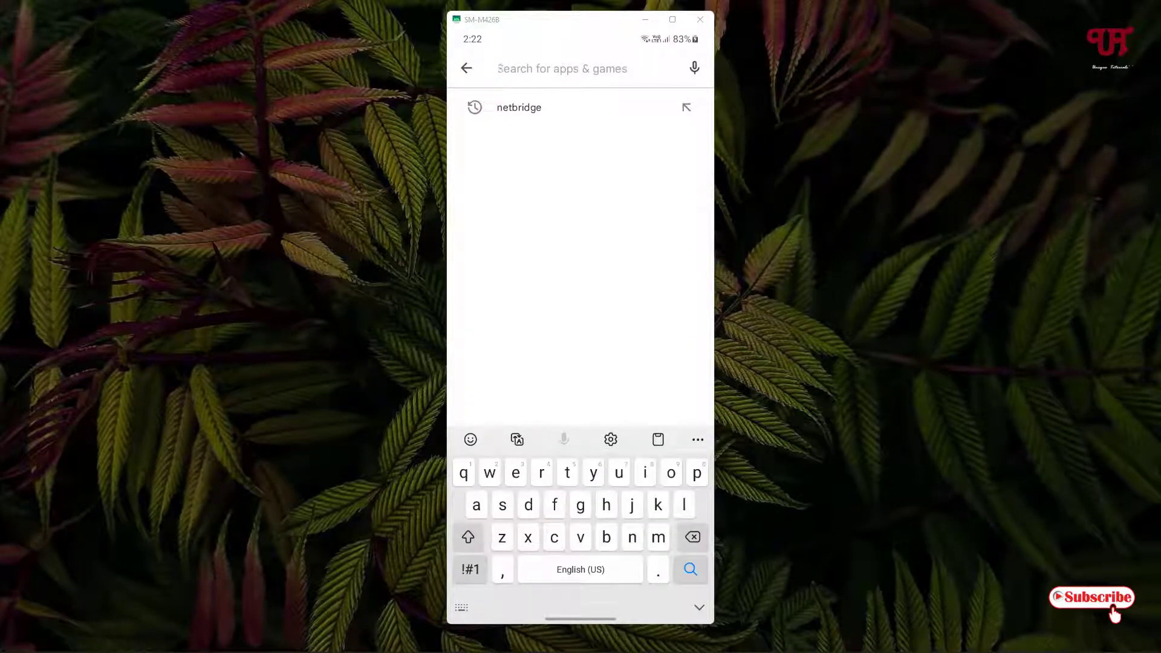
click(519, 107)
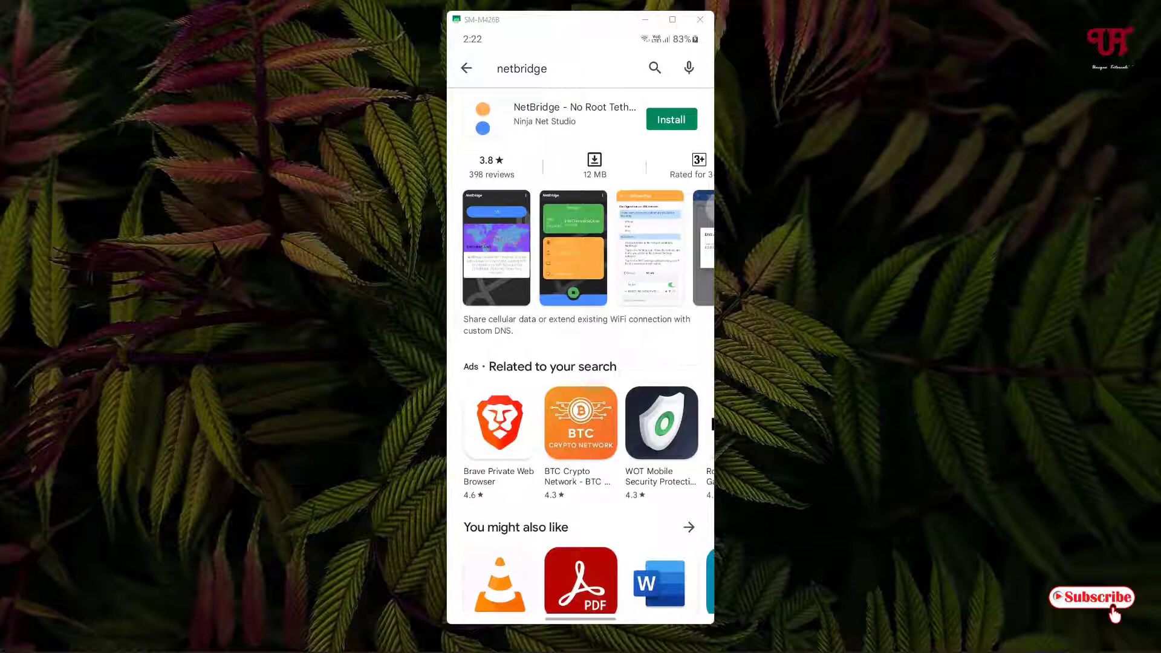
click(552, 114)
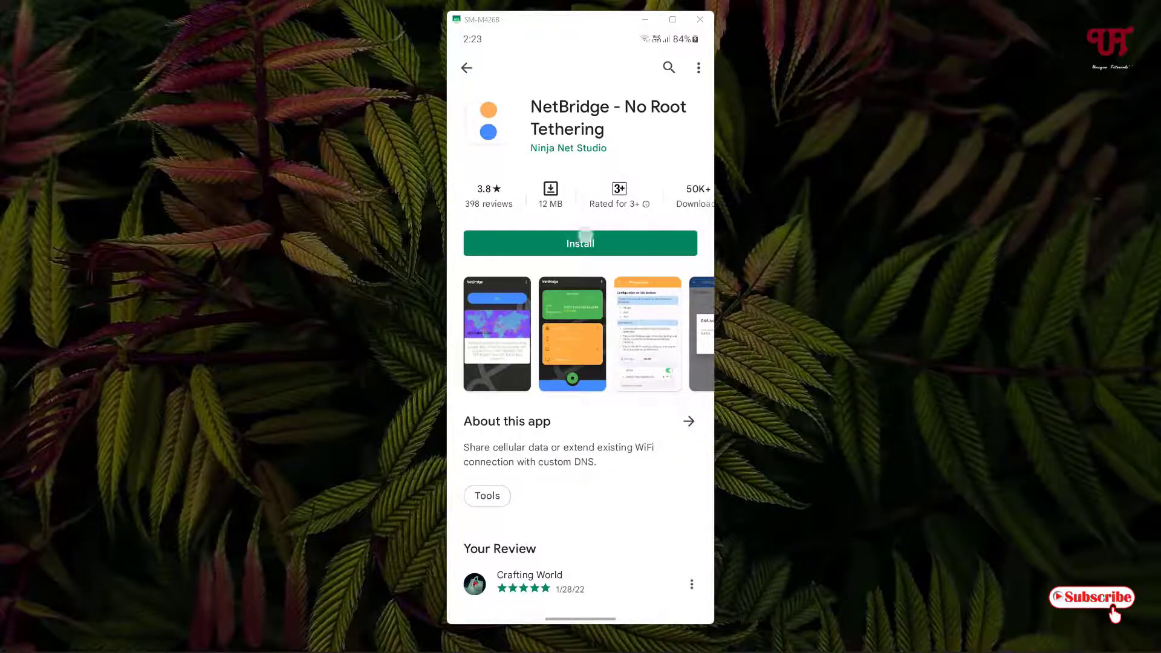
click(583, 237)
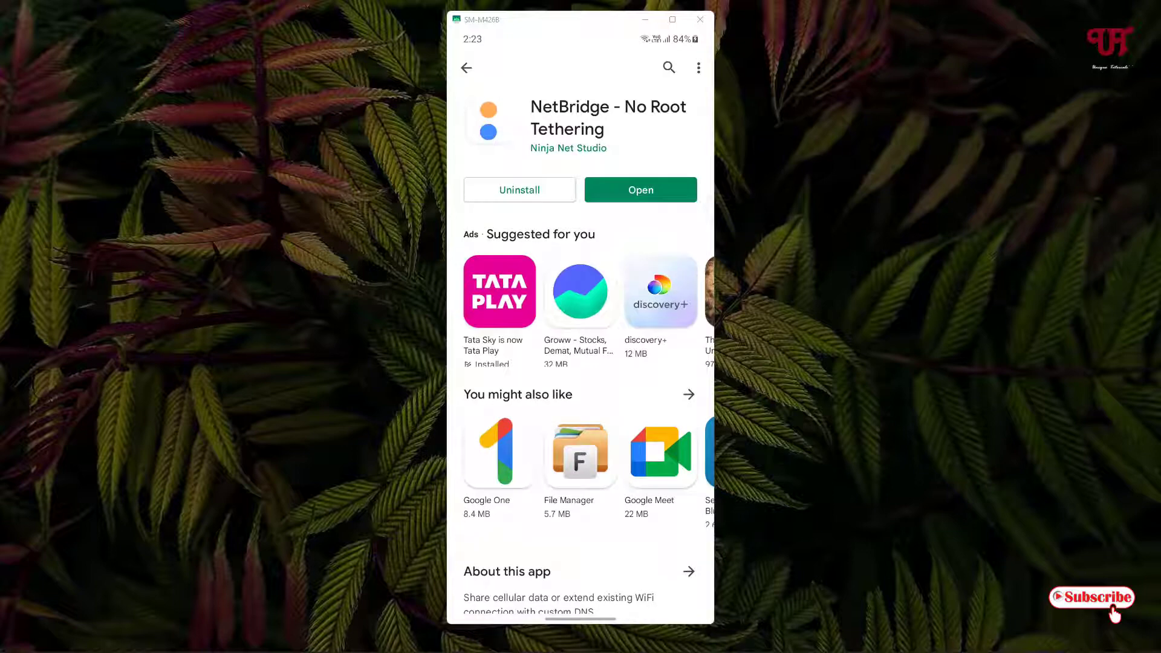
click(640, 190)
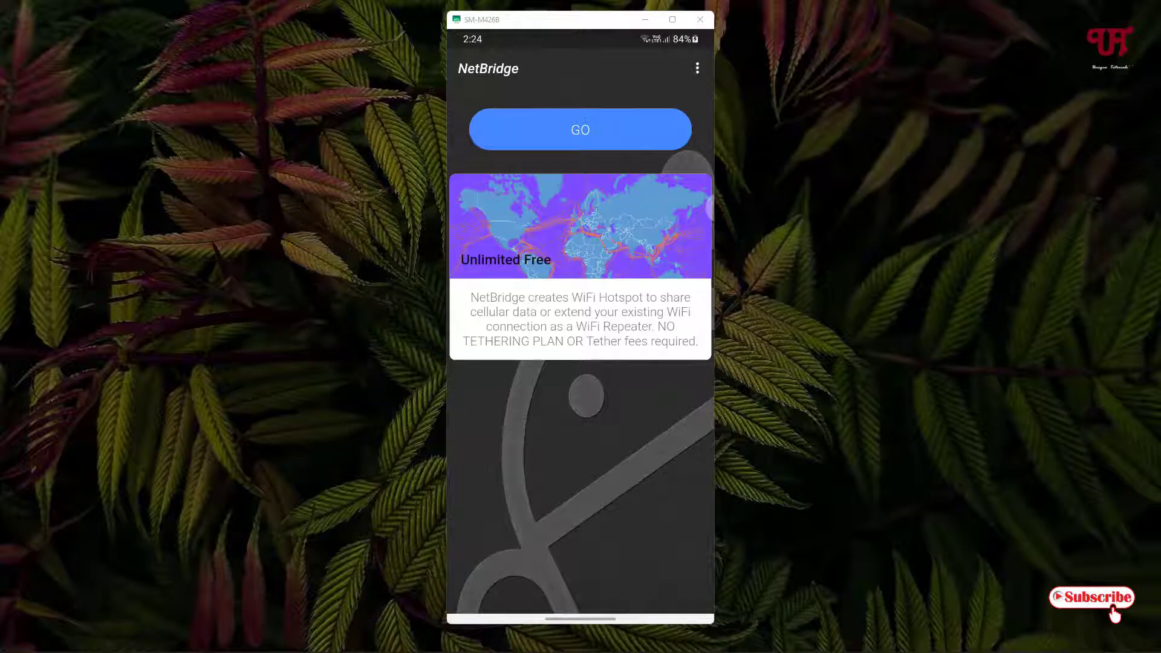
- Check the Android phone's Wi-Fi and Location toggles in the quick settings and return to NetBridge
drag(634, 34, 634, 242)
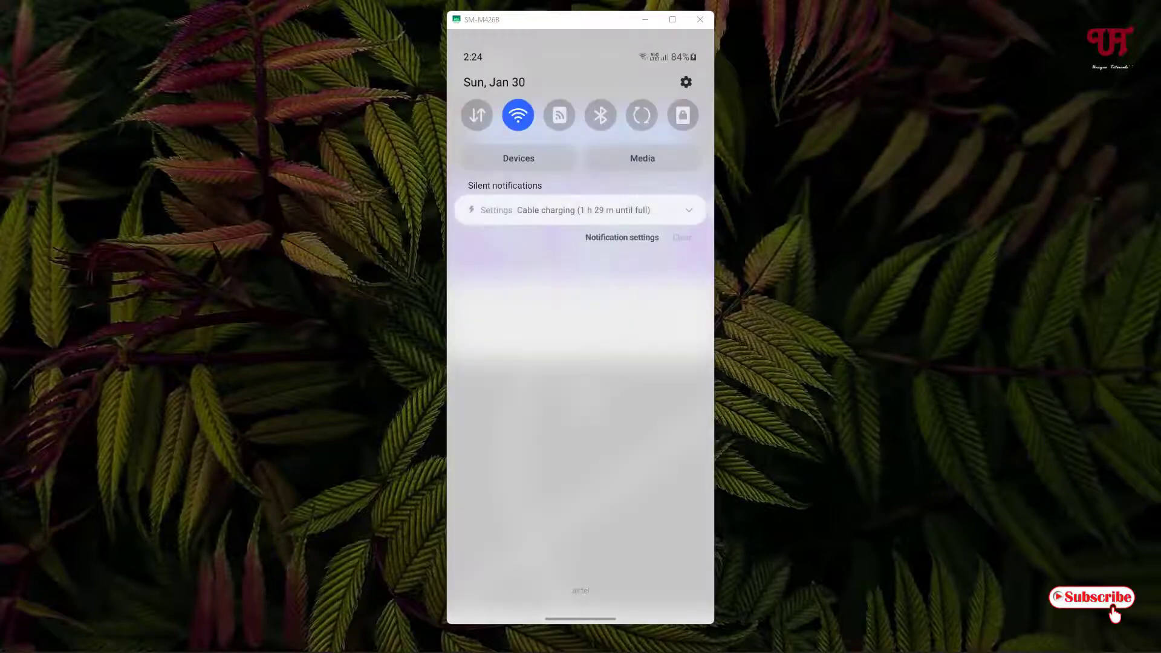
key(alt+n)
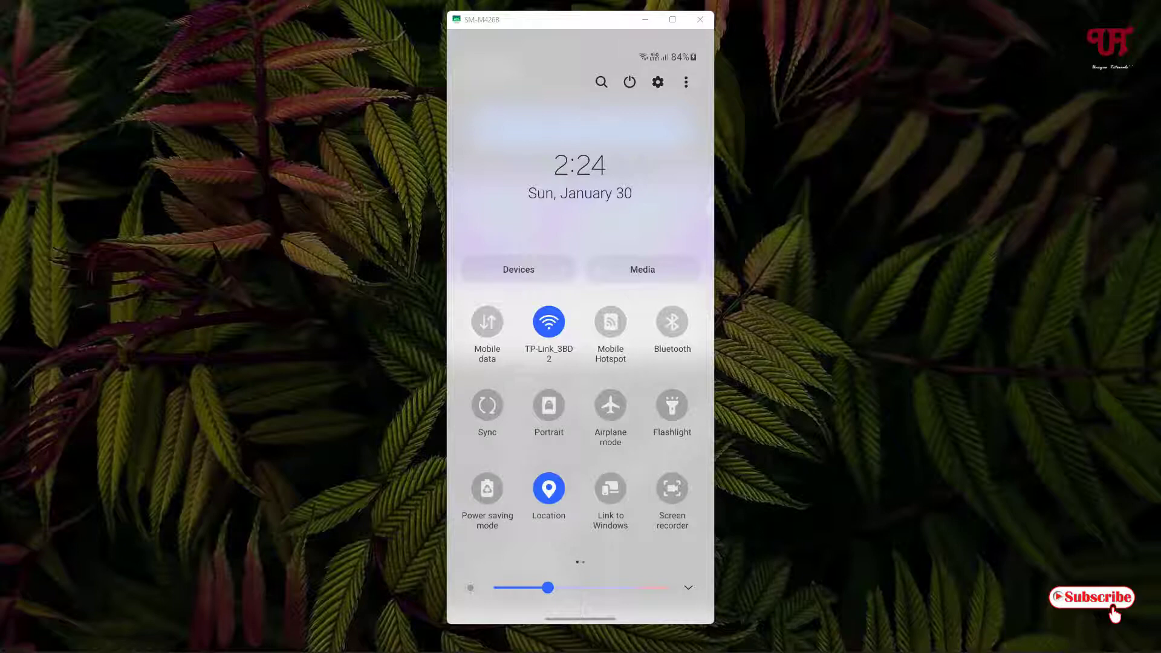
click(549, 488)
click(549, 488)
drag(582, 544, 582, 456)
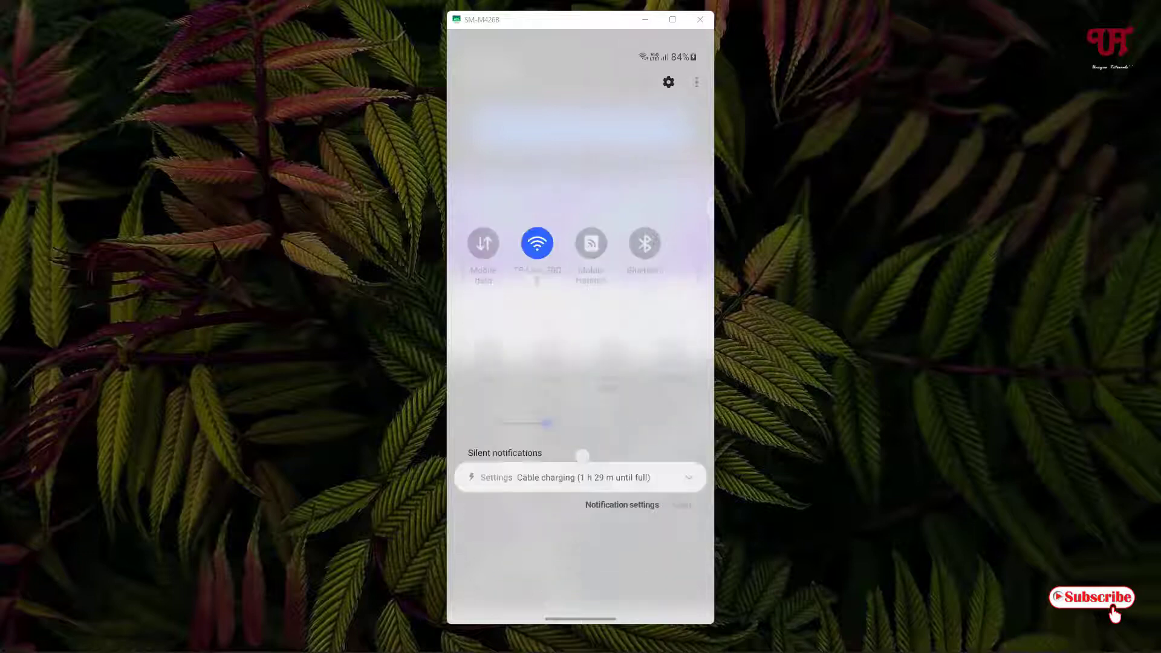
drag(625, 518, 623, 439)
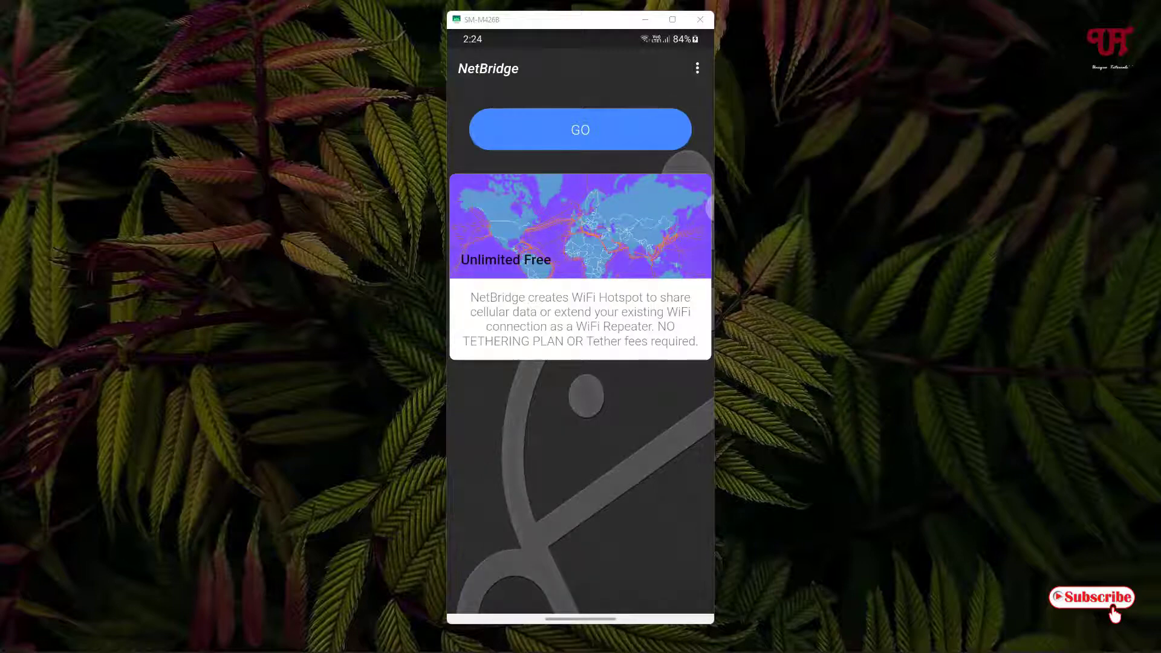
- Start the NetBridge hotspot, allow location access while using the app, and check its notification
click(588, 130)
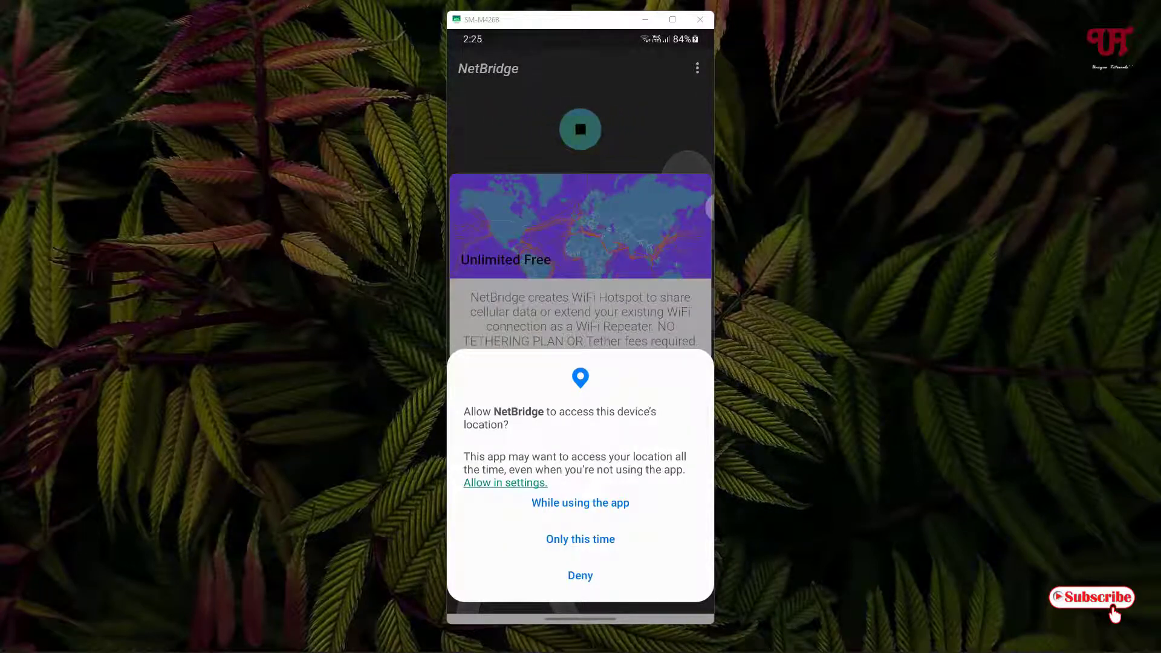
click(611, 502)
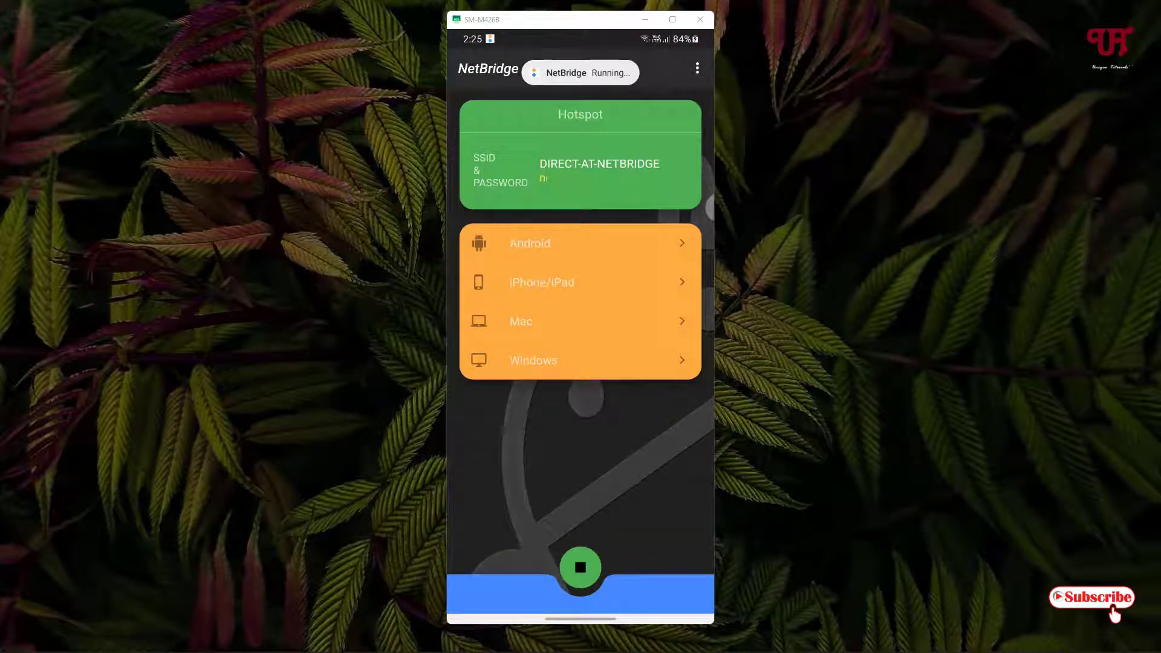
drag(550, 39, 549, 182)
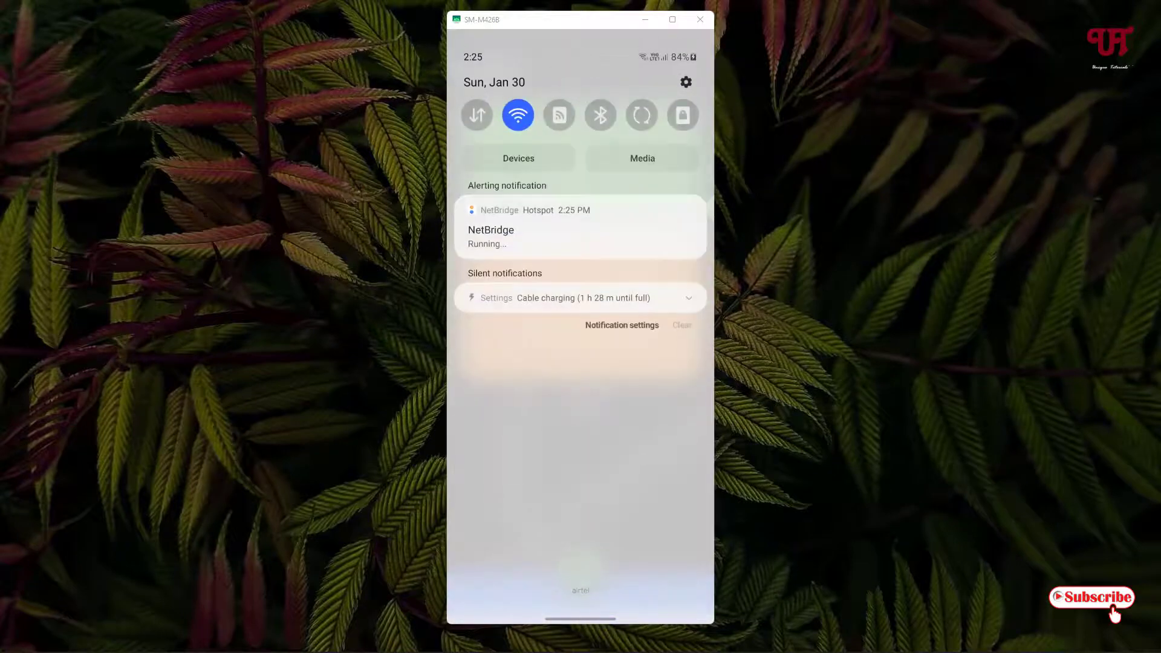
drag(637, 537, 626, 387)
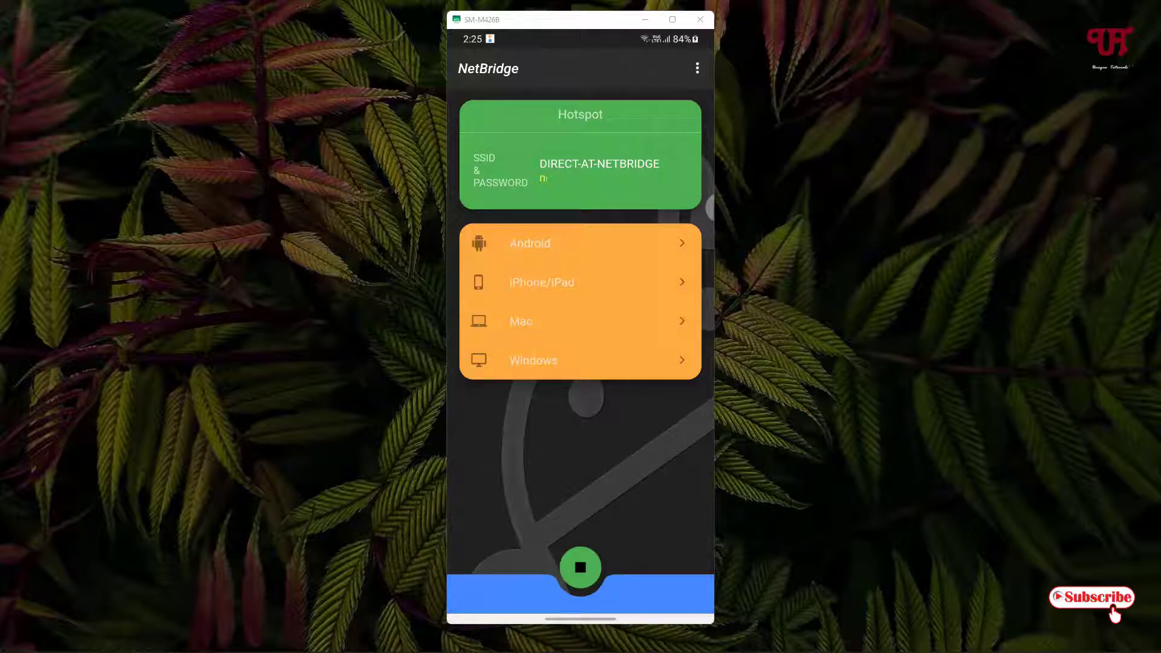
- Review the Android configuration instructions for the hotspot, including the proxy hostname and port, and return to the hotspot page
click(670, 245)
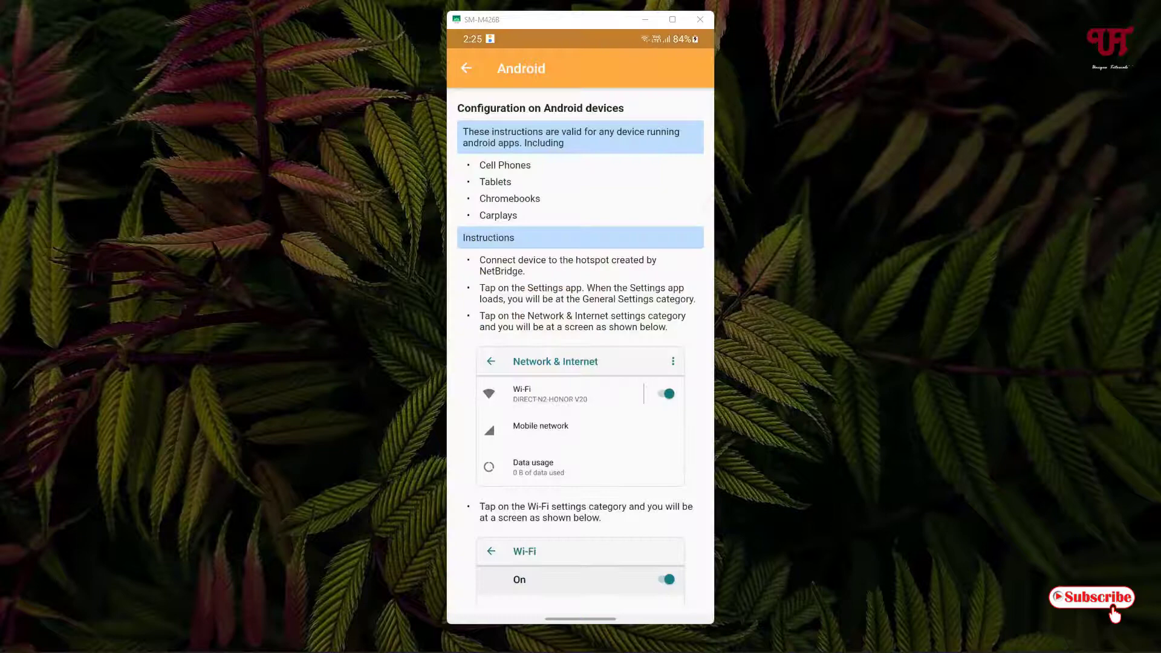
drag(648, 505, 648, 462)
scroll(649, 466, down, 10)
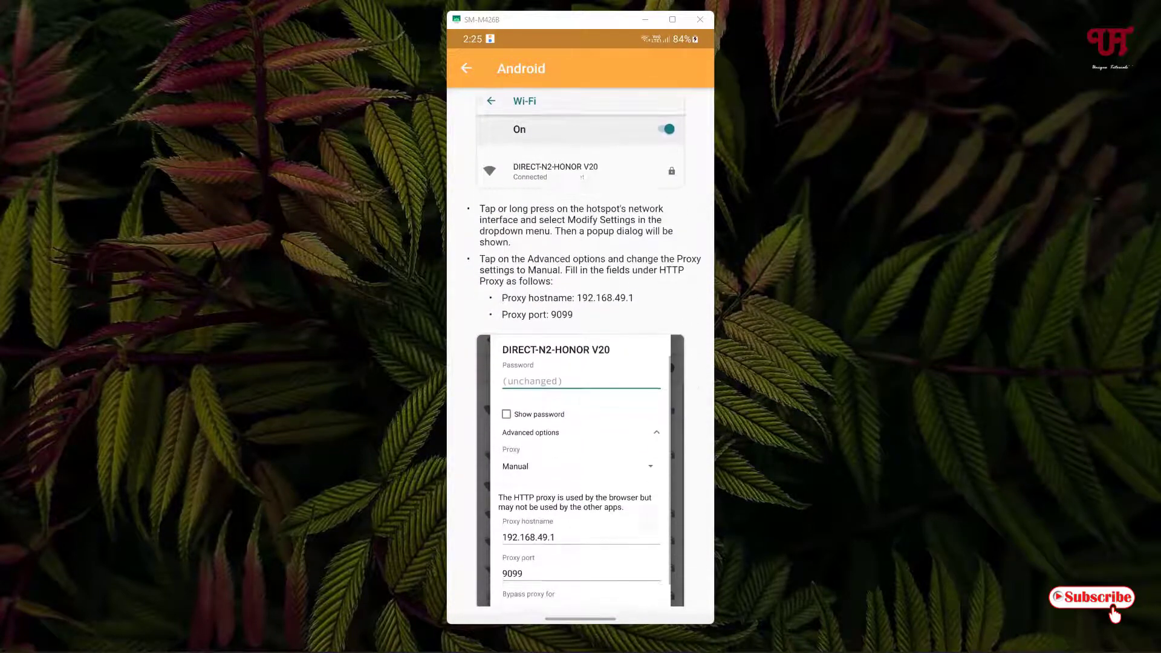
scroll(580, 351, up, 3)
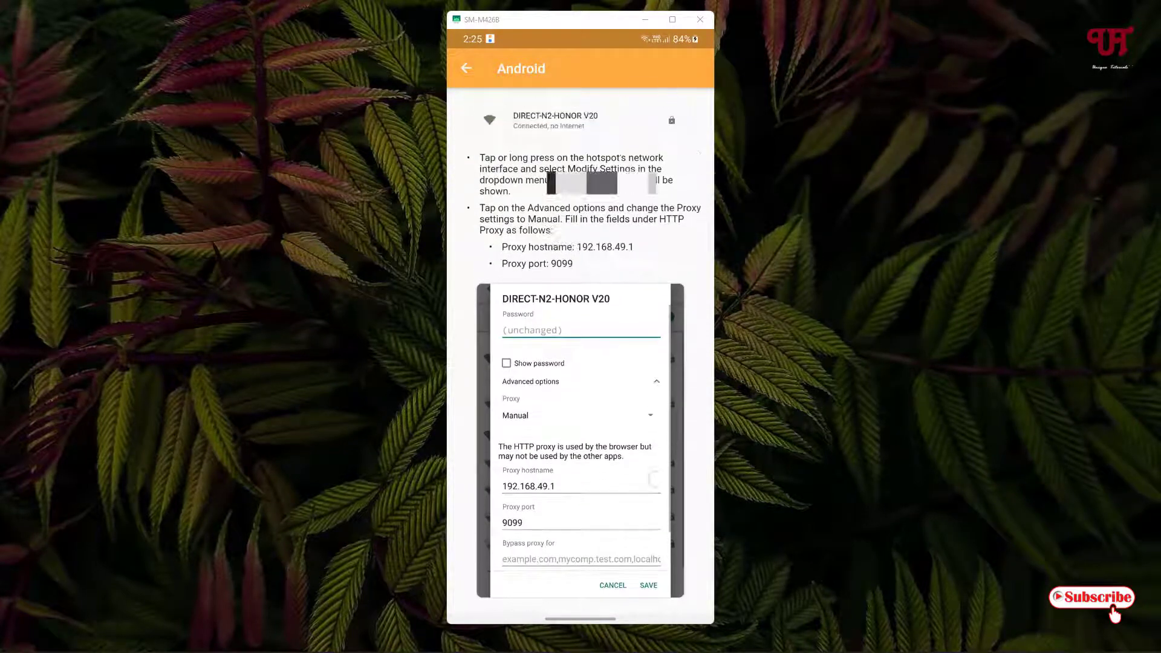
key(alt+b)
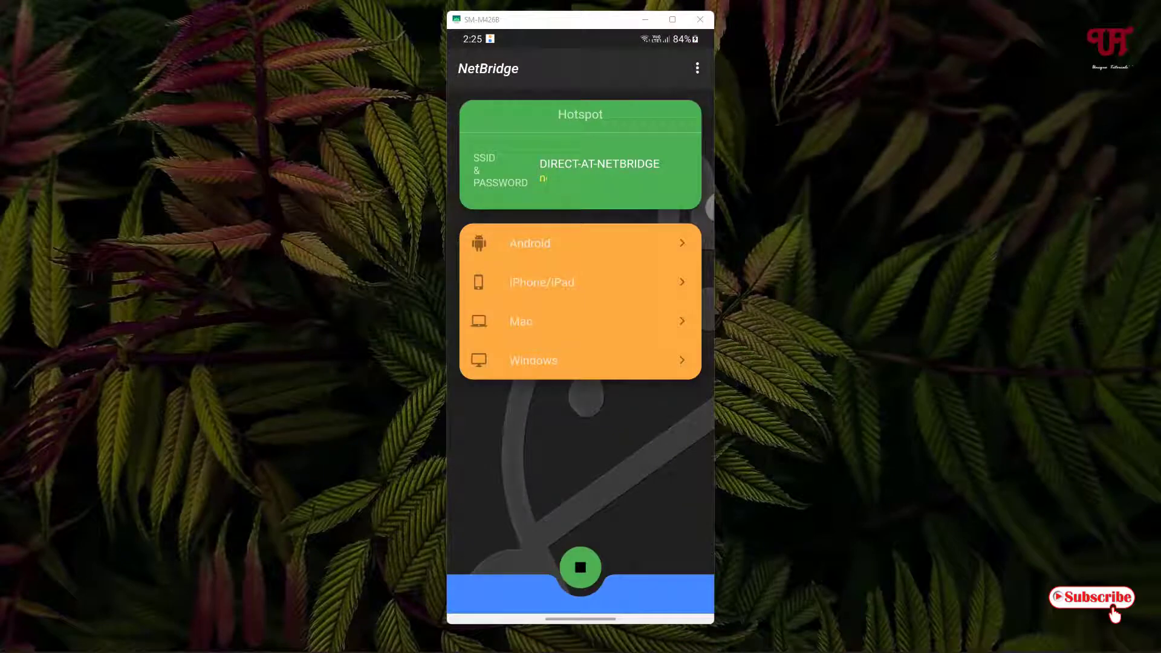
- Review the configuration instructions for iPhone/iPad, Mac and Windows devices and return to the hotspot page
click(626, 283)
scroll(580, 350, down, 5)
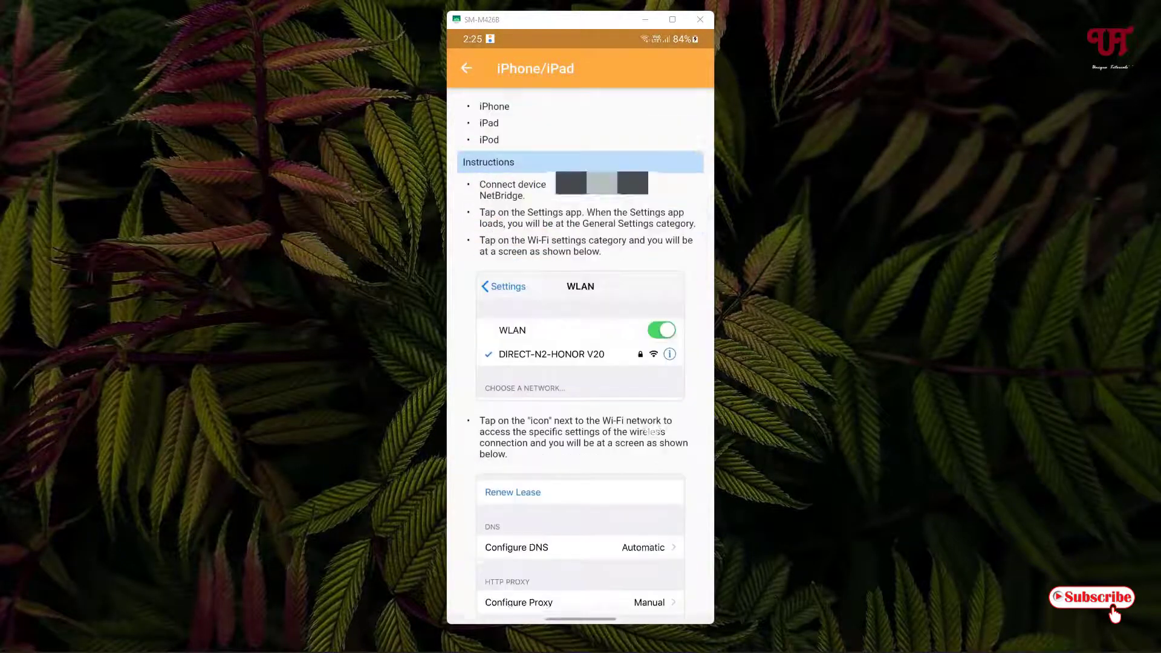
key(Escape)
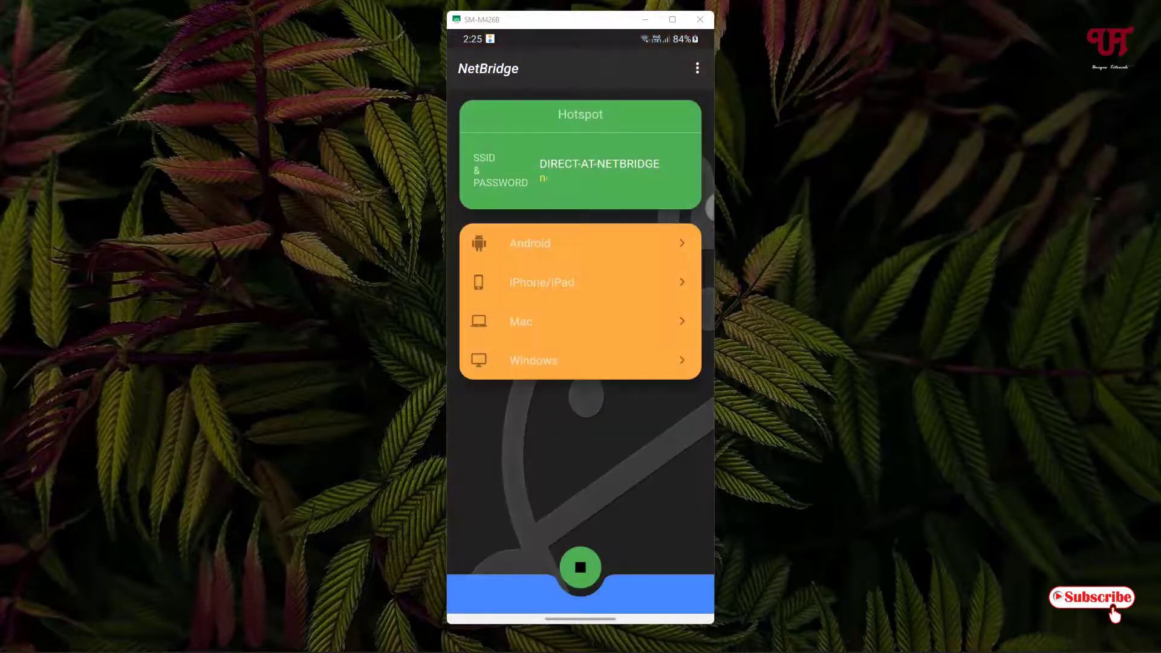
click(607, 322)
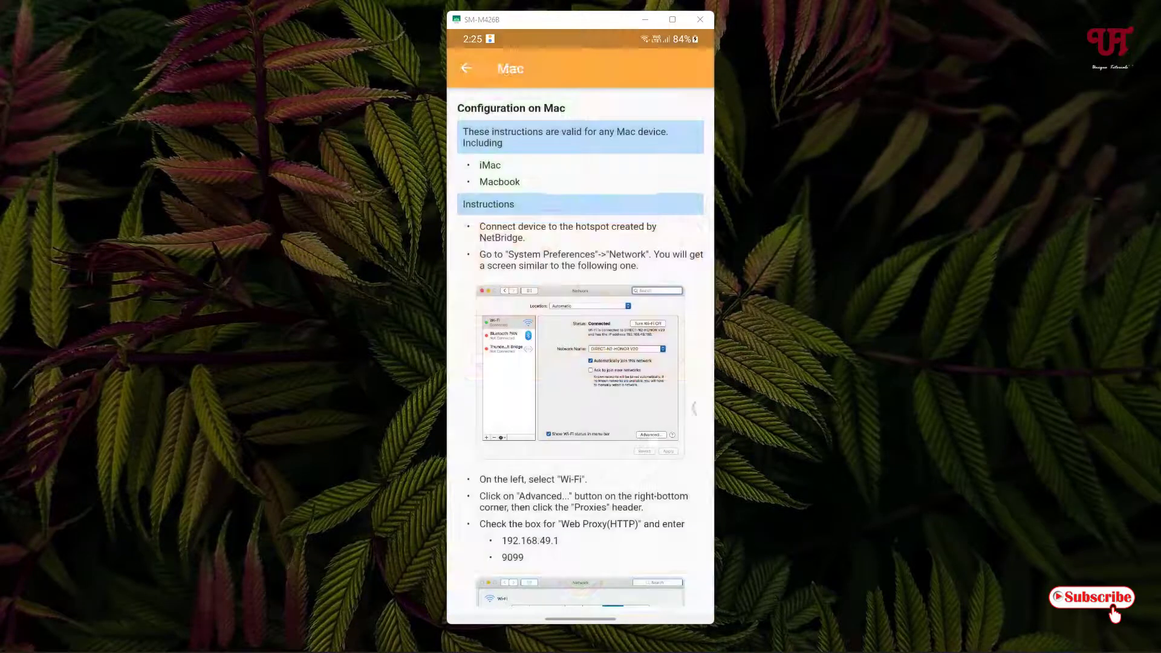
key(Escape)
click(630, 370)
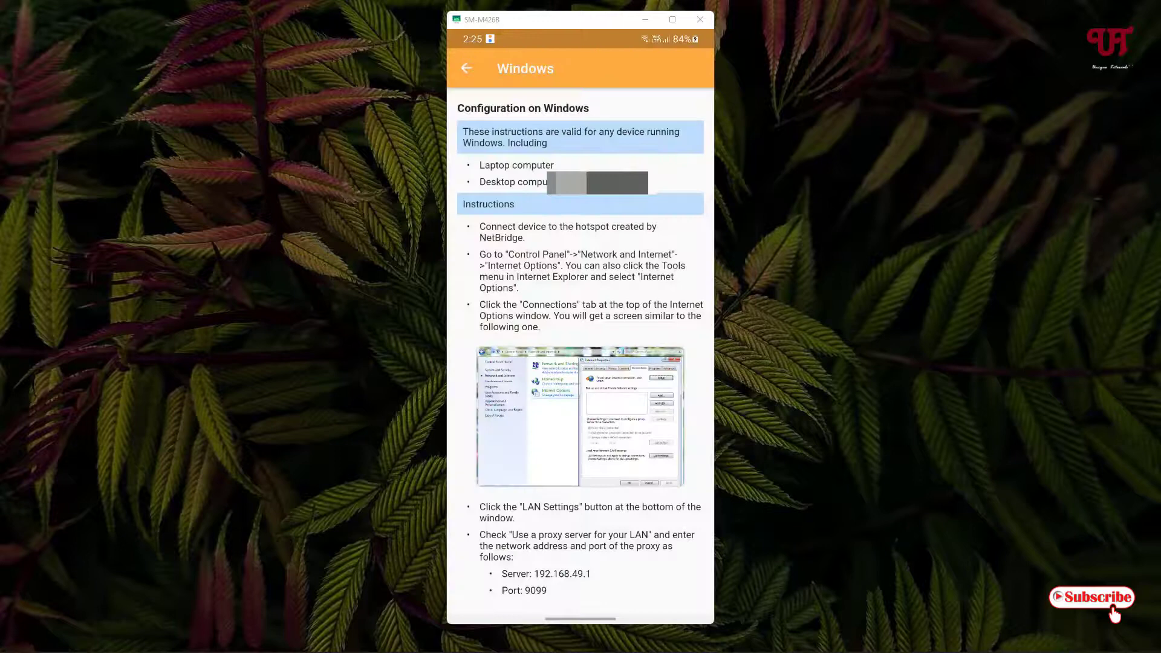
scroll(581, 363, down, 5)
key(Escape)
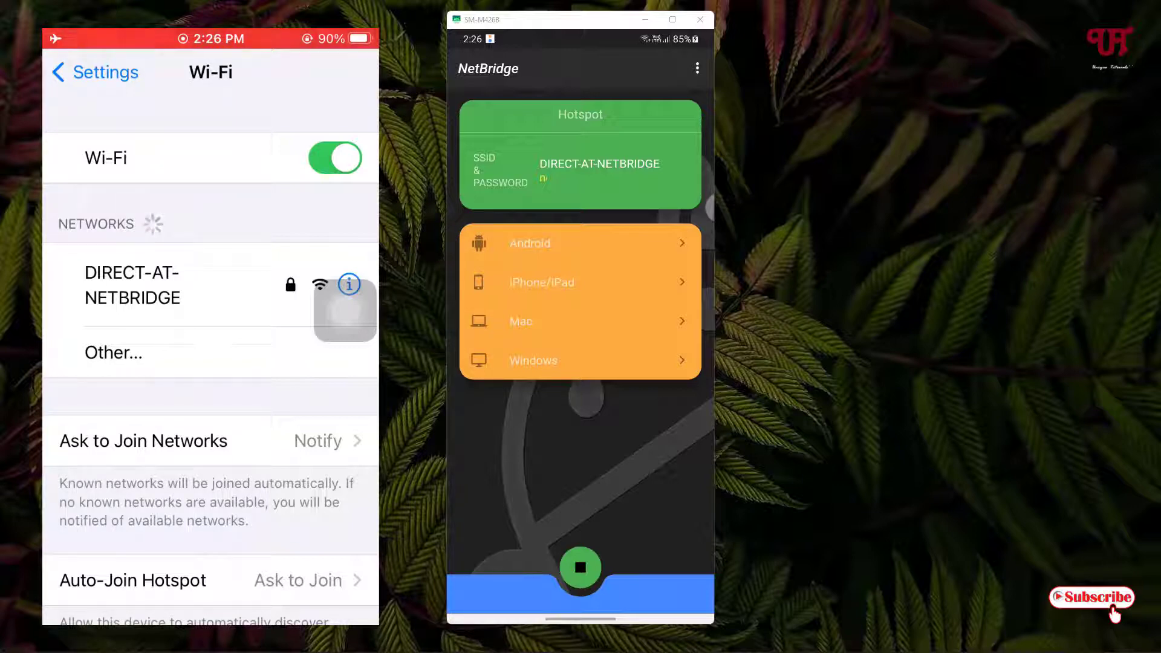
- Join the DIRECT-AT-NETBRIDGE Wi-Fi network on the iPhone by entering the hotspot password
click(344, 310)
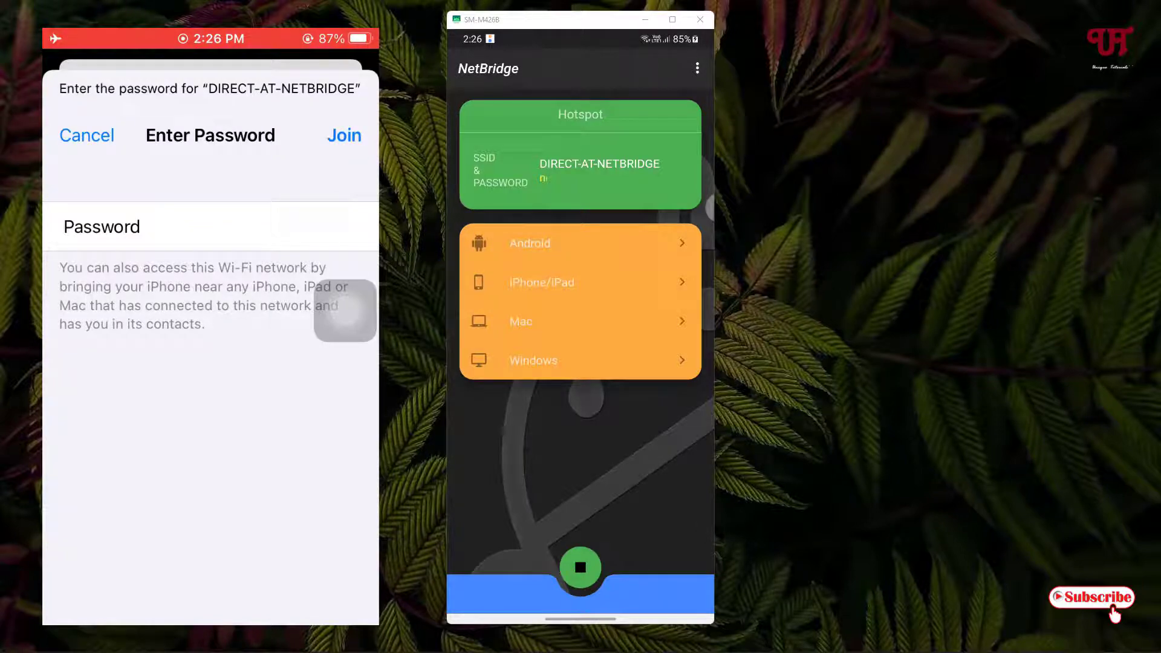
key(Return)
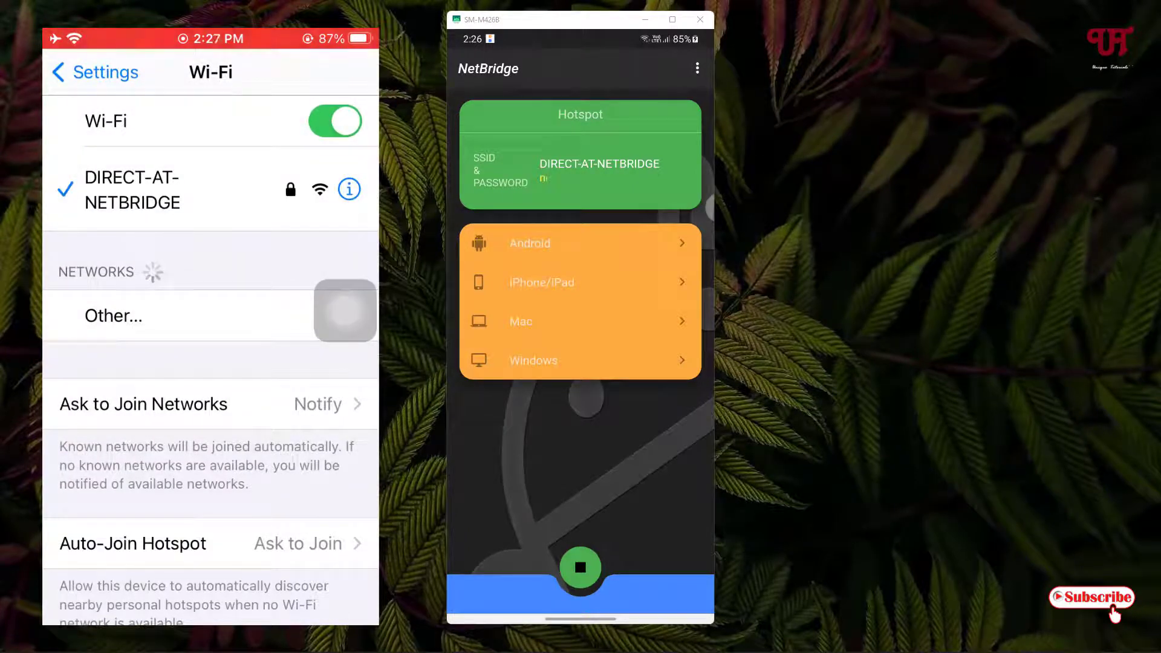
- Test the iPhone's internet access with google.co.in in Safari and return to its Wi-Fi settings
click(345, 310)
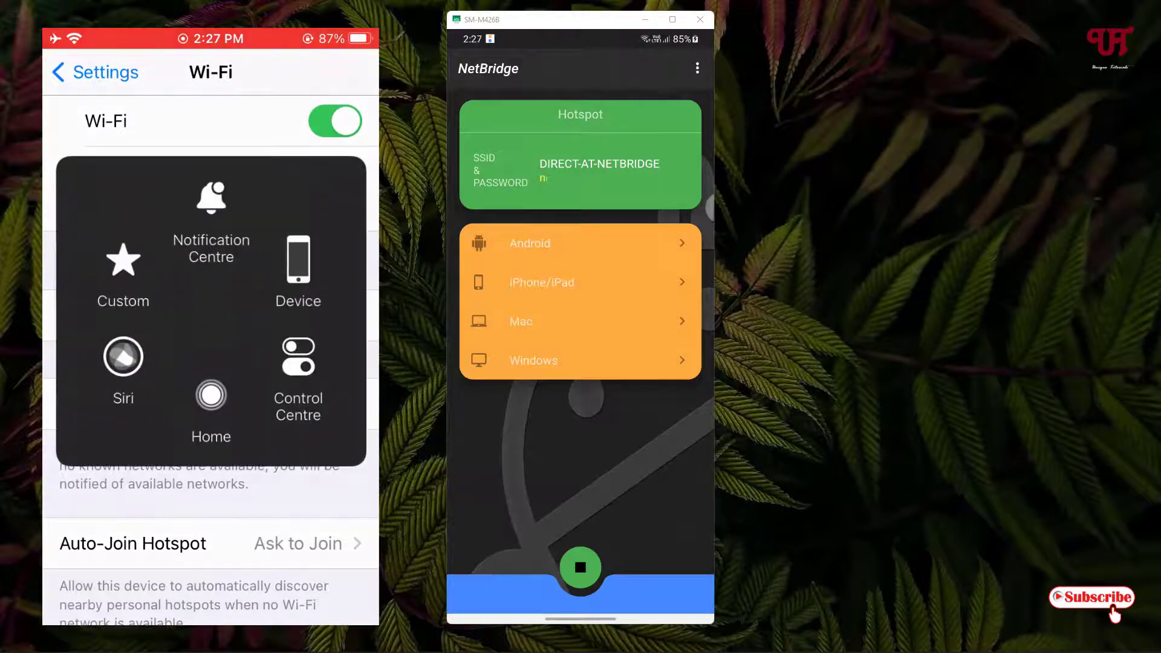
click(227, 384)
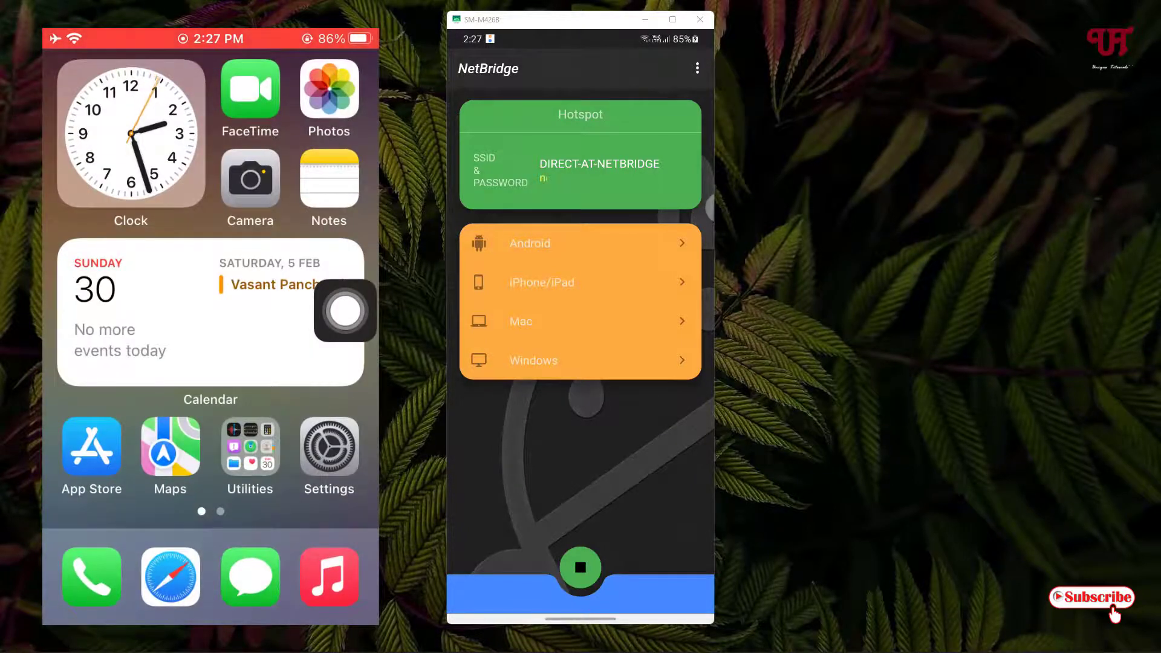
click(172, 569)
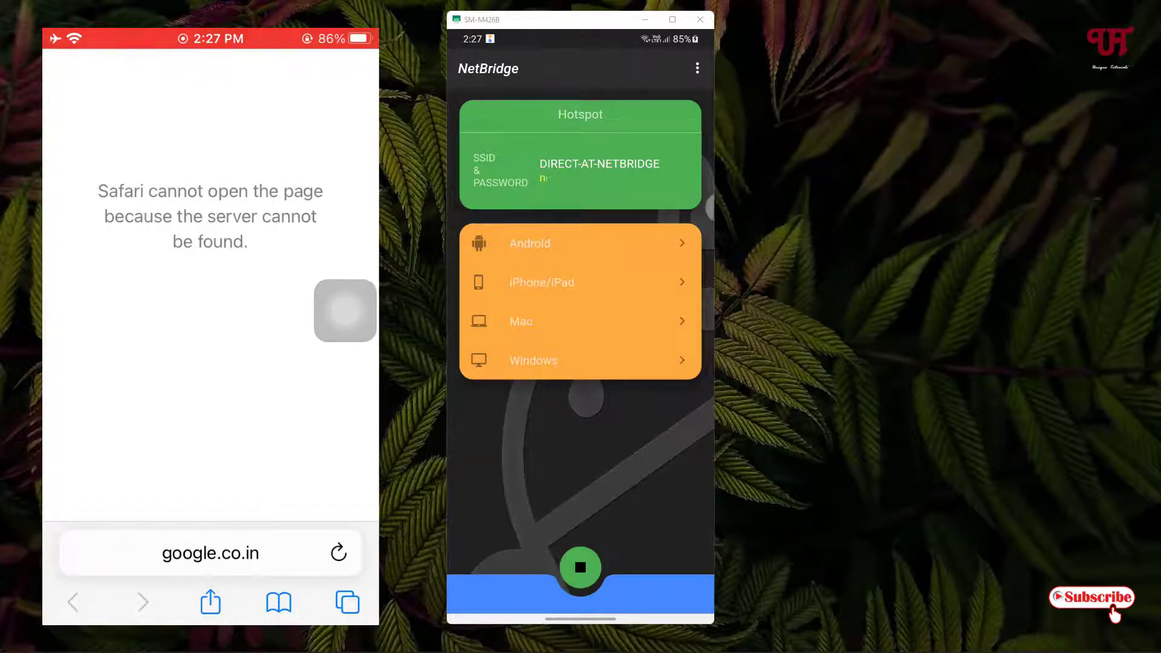
click(345, 310)
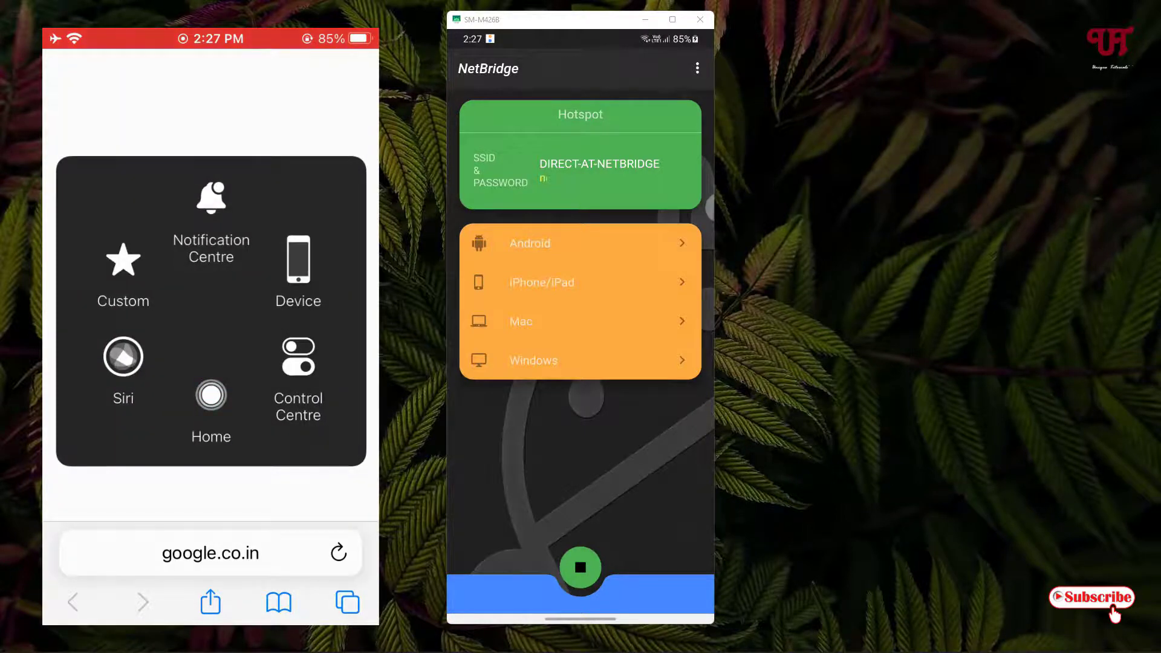
click(152, 302)
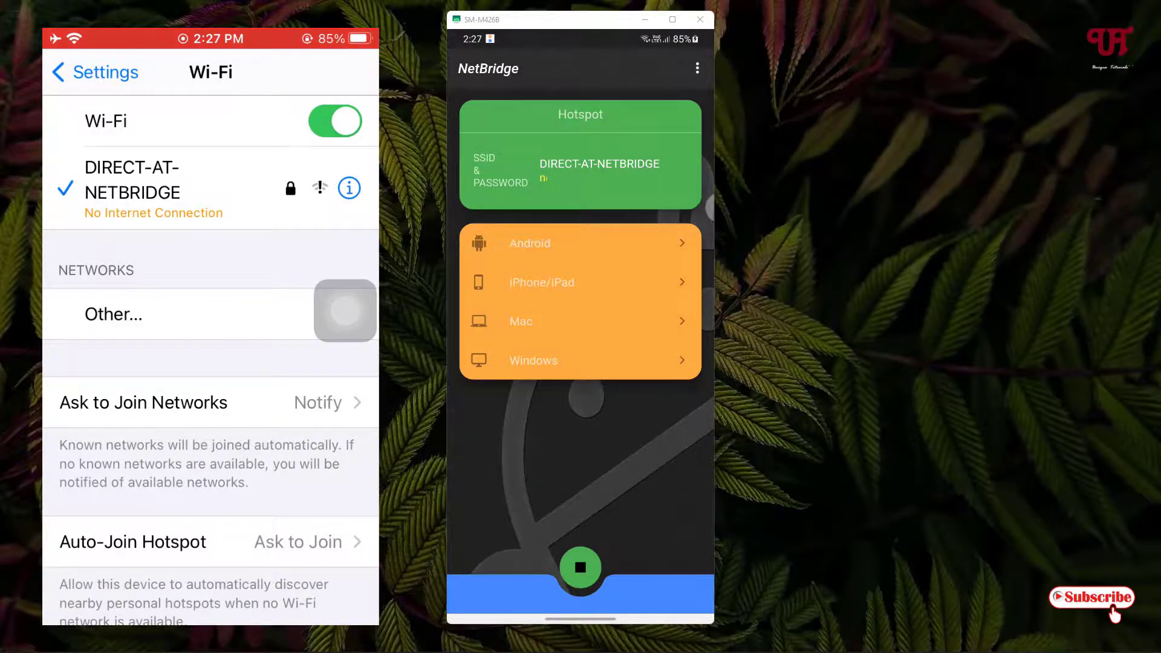
- Open the iPhone/iPad instructions in NetBridge on the Android phone and examine the HTTP proxy server and port settings
click(644, 289)
drag(634, 521, 633, 462)
scroll(581, 363, down, 10)
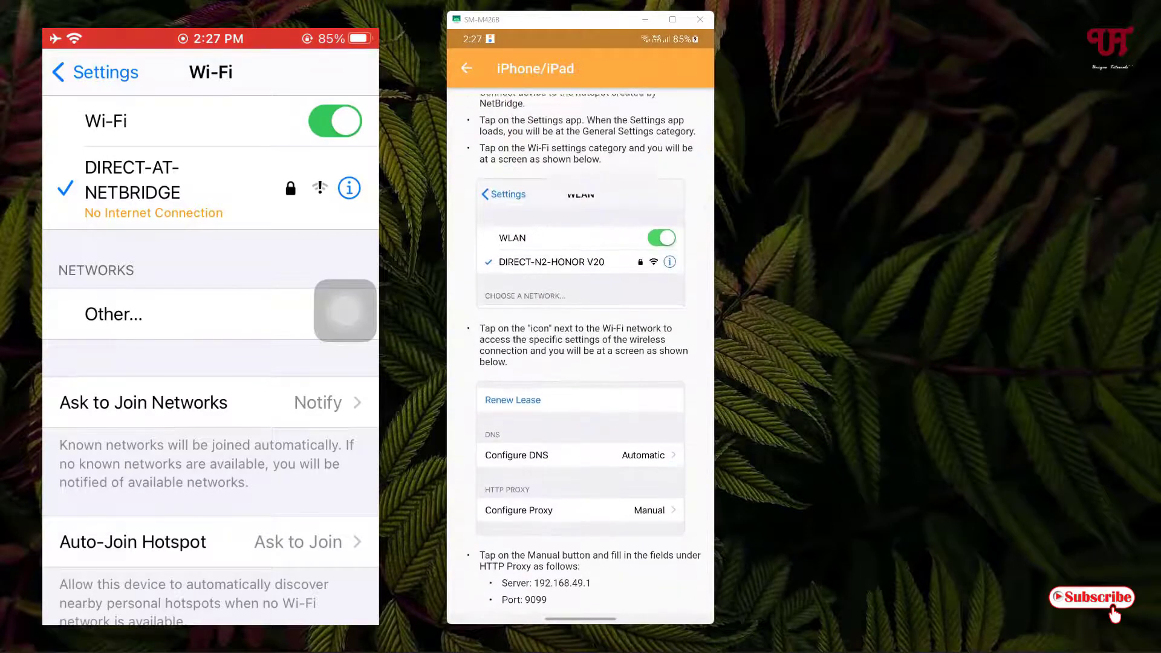
scroll(580, 362, up, 6)
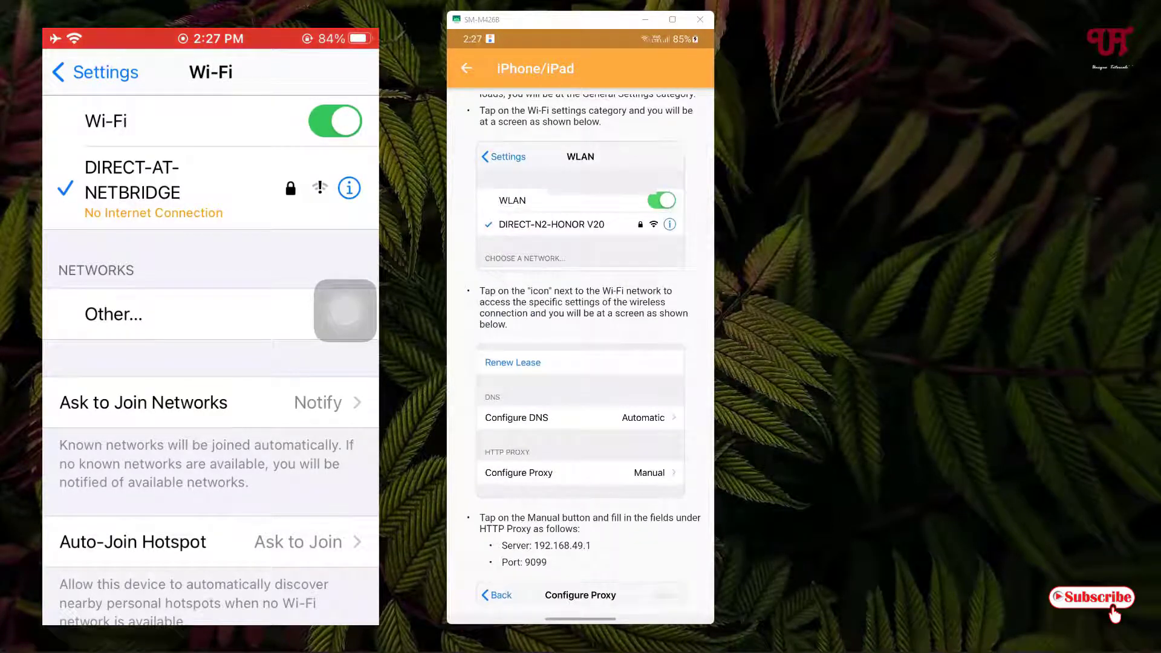
scroll(581, 363, down, 7)
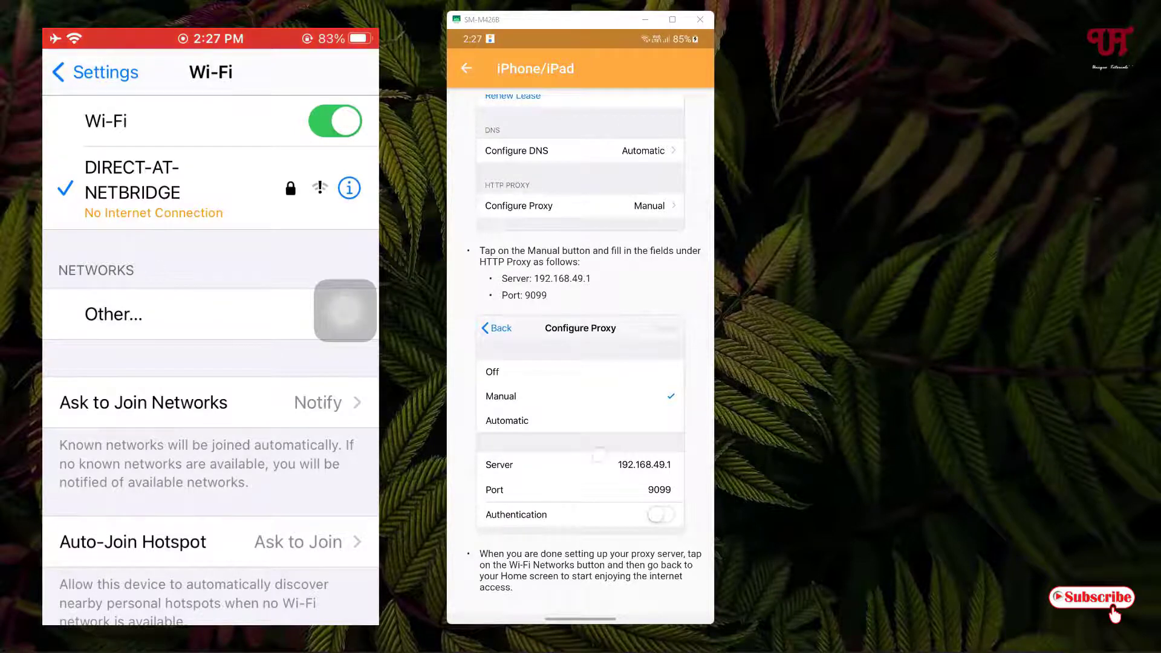
- Open the DIRECT-AT-NETBRIDGE network's details on the iPhone and set its HTTP proxy configuration to Manual
scroll(581, 353, up, 5)
drag(629, 454, 629, 430)
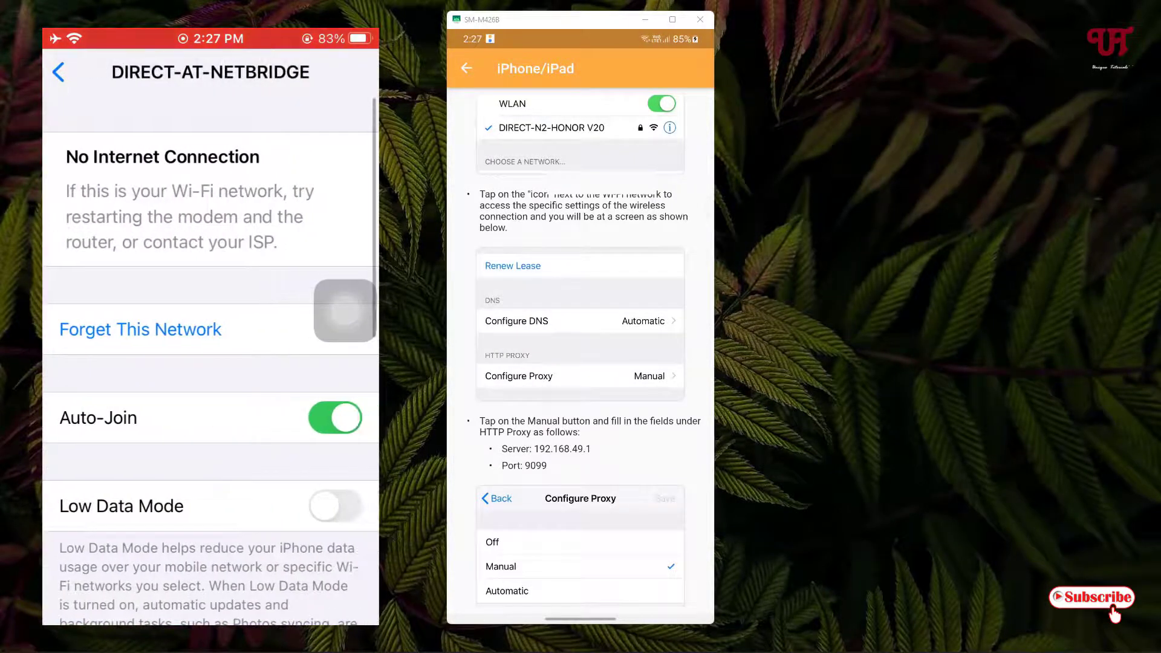
scroll(211, 359, down, 2)
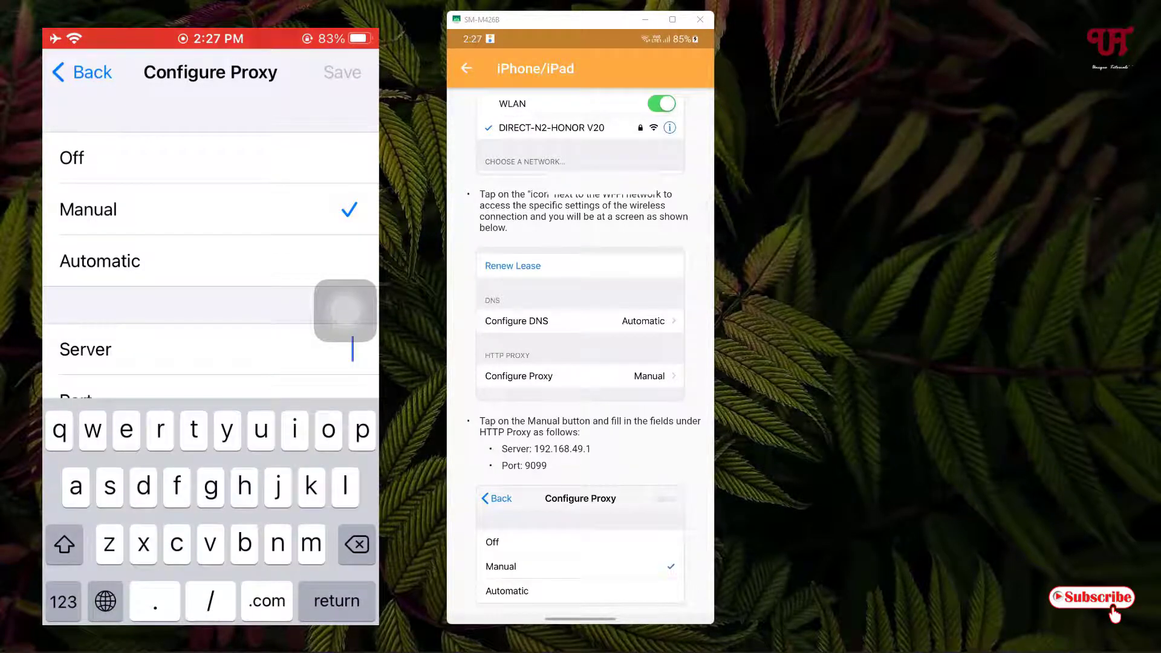
- Enter 192.168.49.1 as the proxy server on the iPhone, following the NetBridge instructions
scroll(581, 357, down, 3)
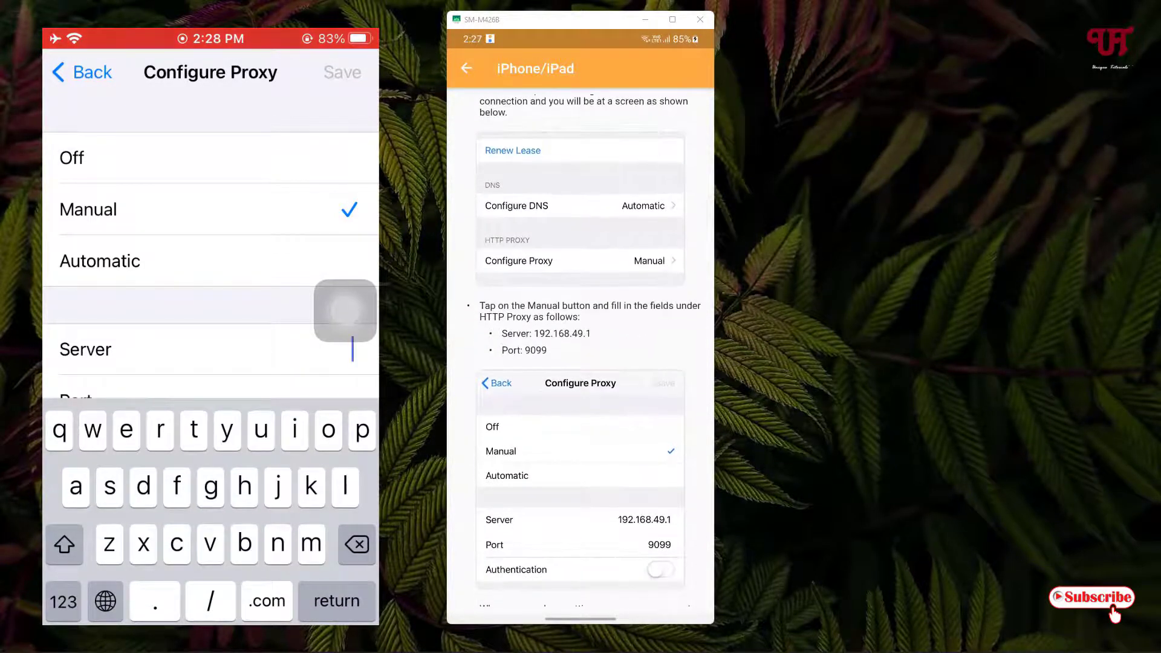
text(1)
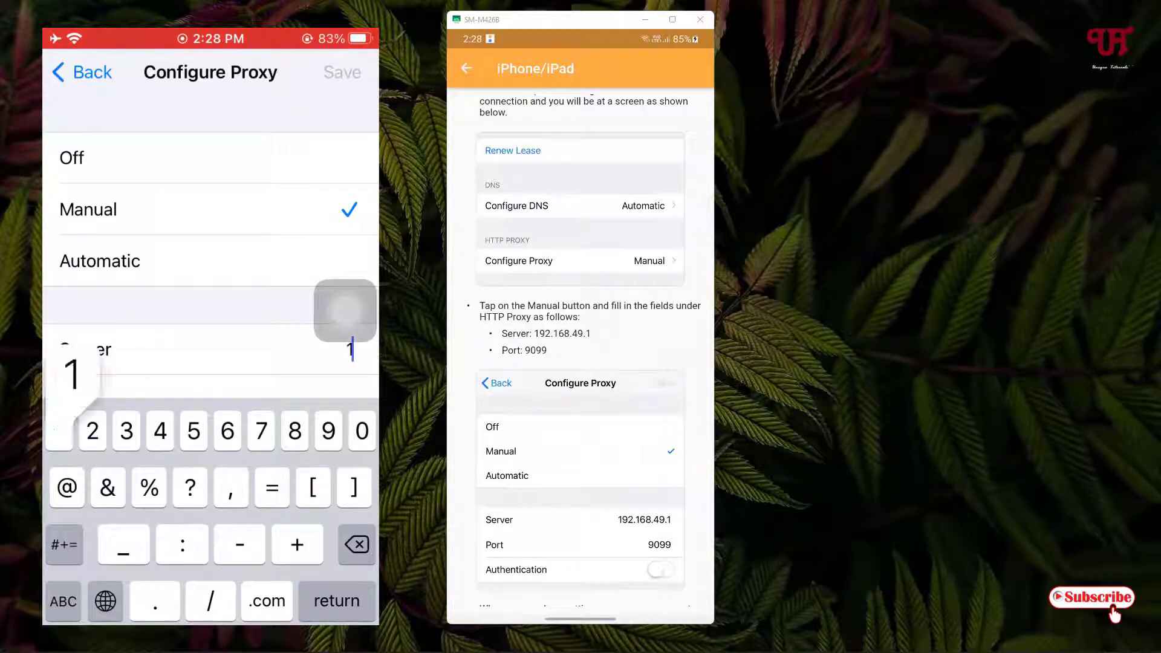
text(92)
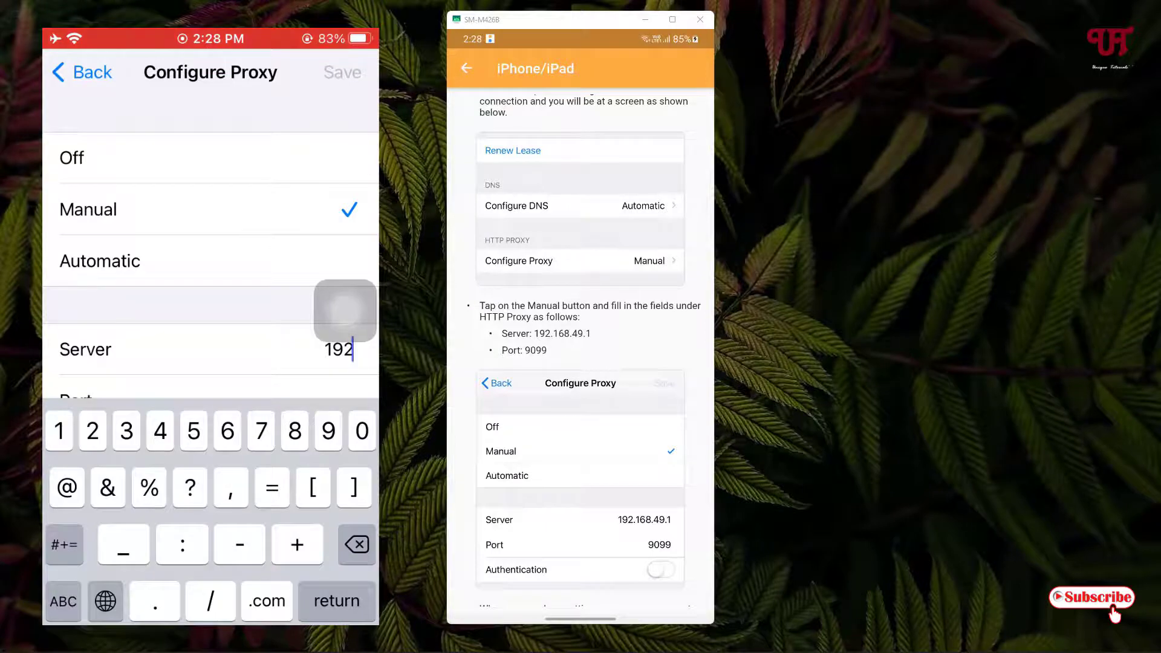
text(.168.)
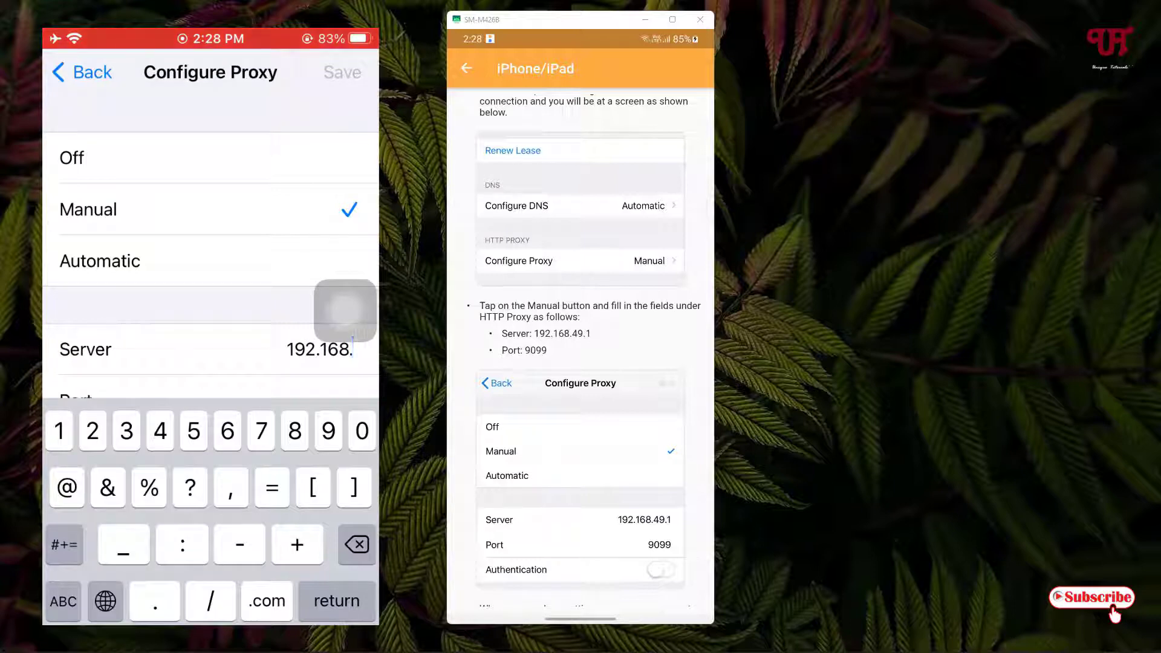
text(49)
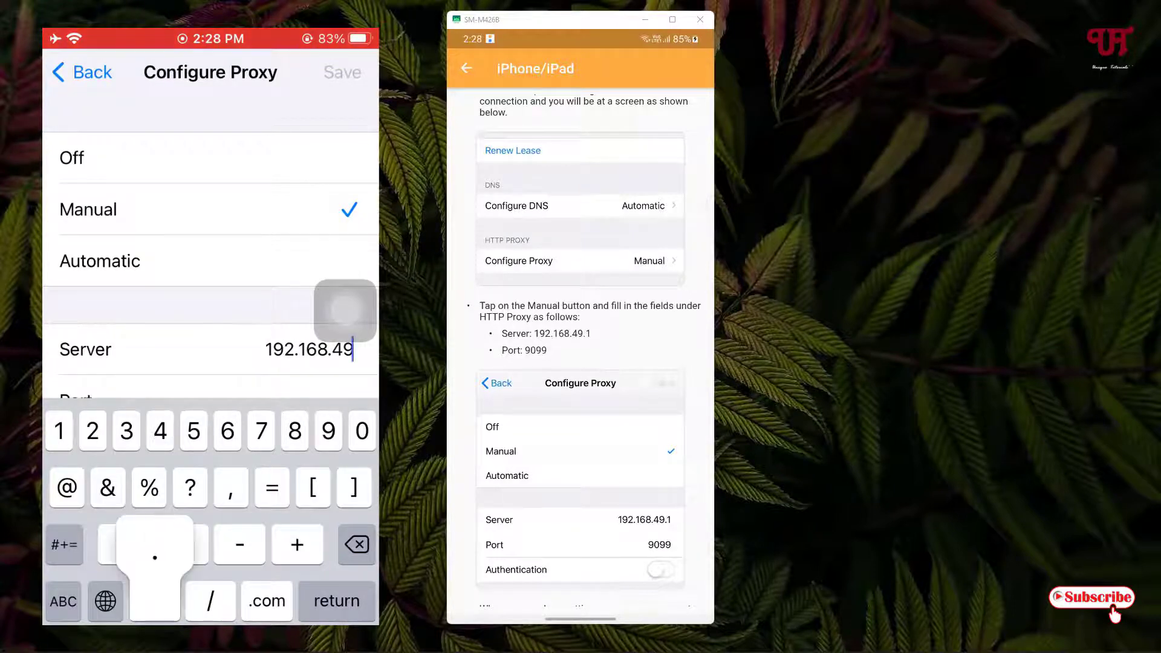
text(.1)
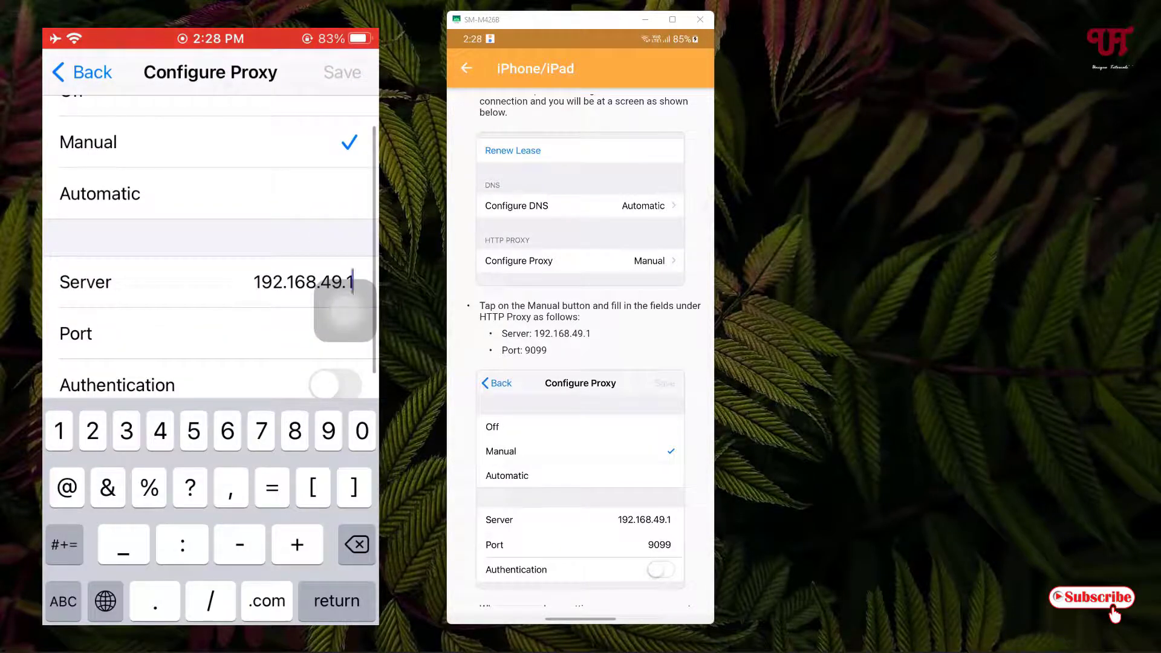
- Set the proxy port to 9099 on the iPhone and save the proxy configuration
click(352, 333)
text(9090)
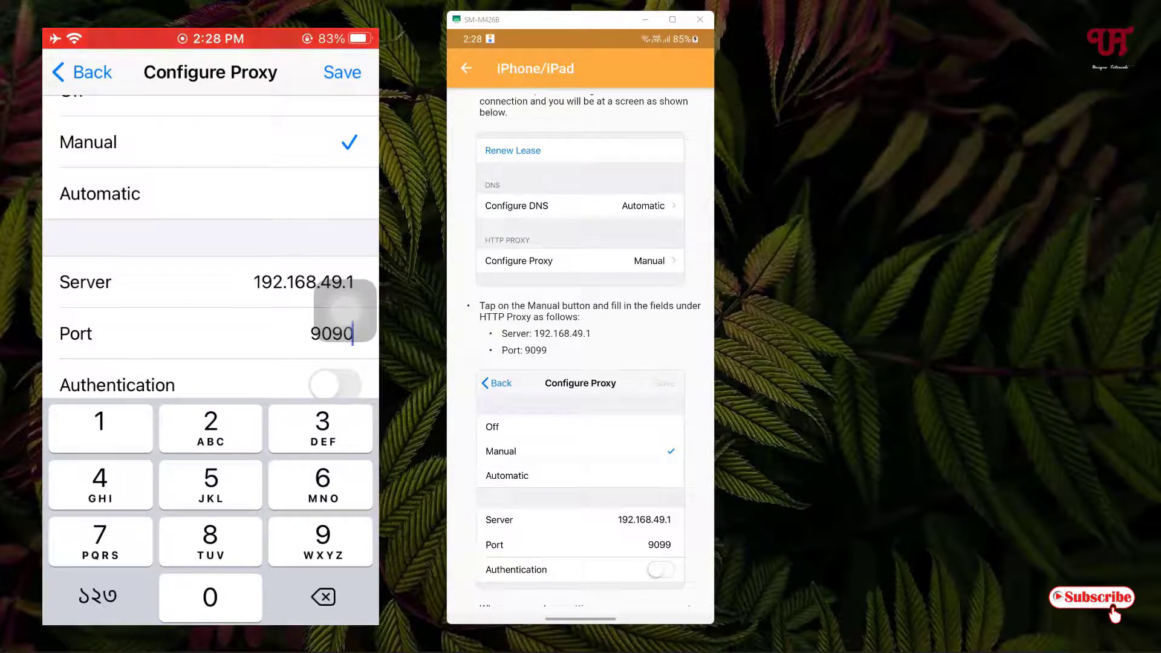
key(BackSpace)
text(9)
scroll(211, 247, down, 1)
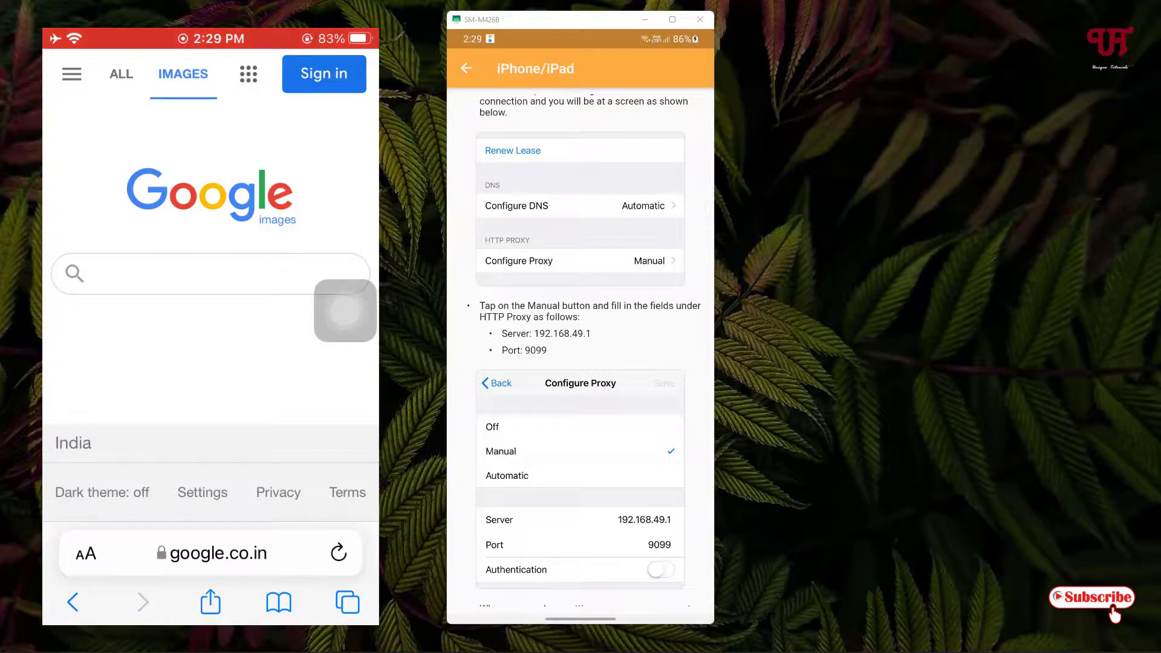
- Check the iPhone's internet access by switching Google from Images to All, and return the Android phone to its home screen
click(121, 74)
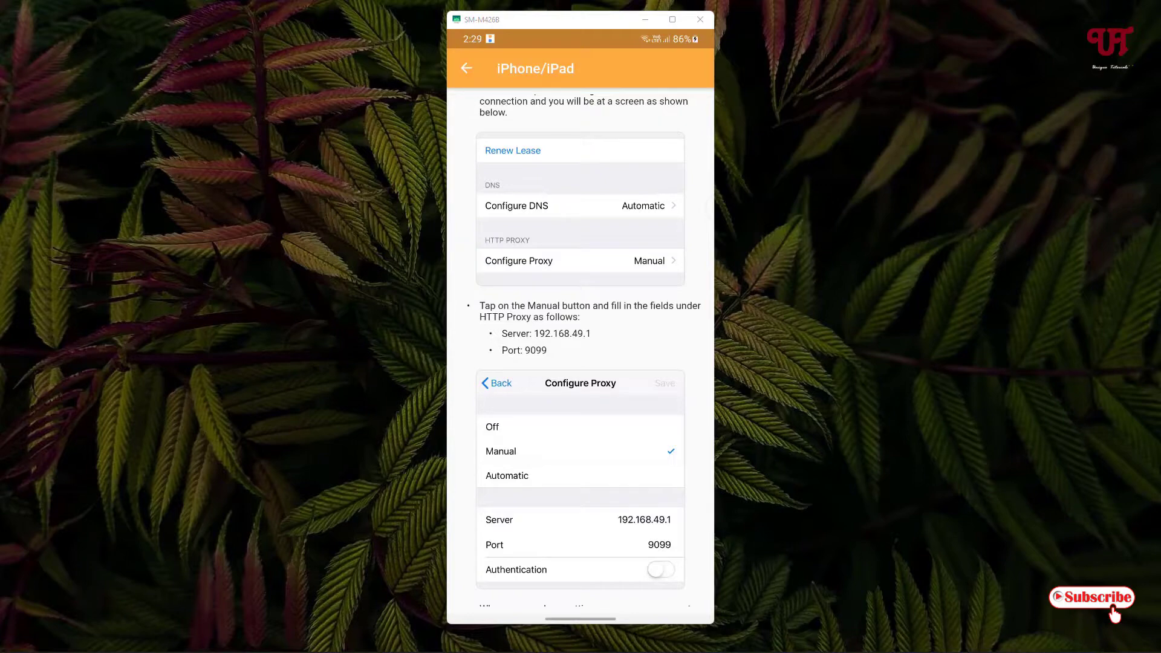
drag(586, 618, 632, 184)
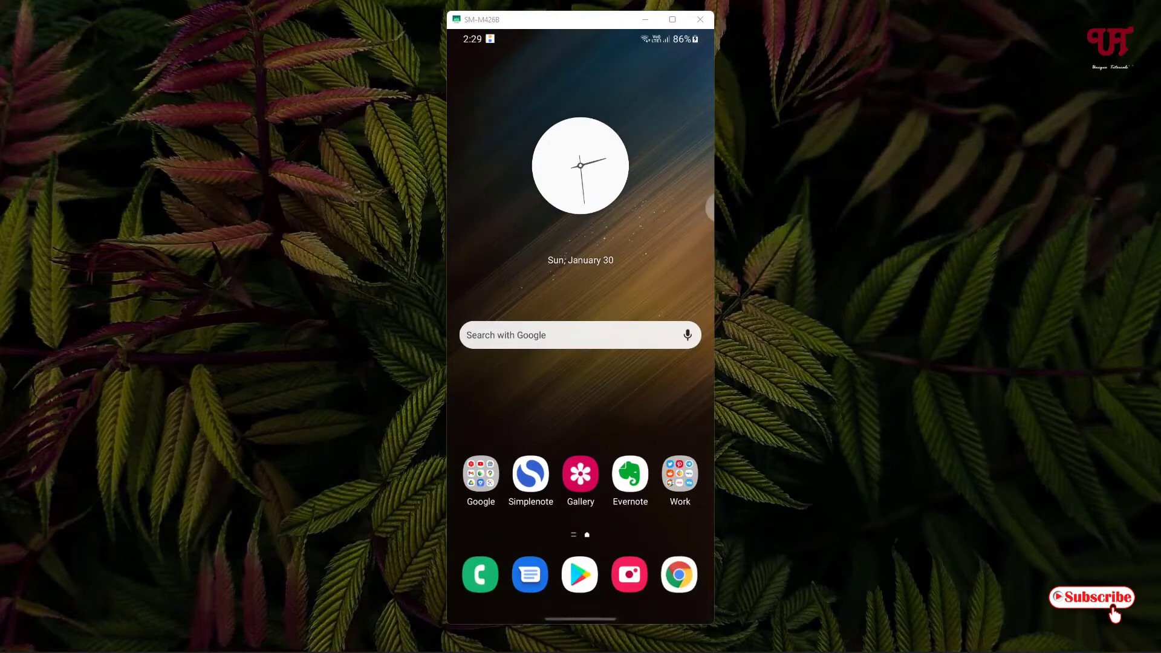